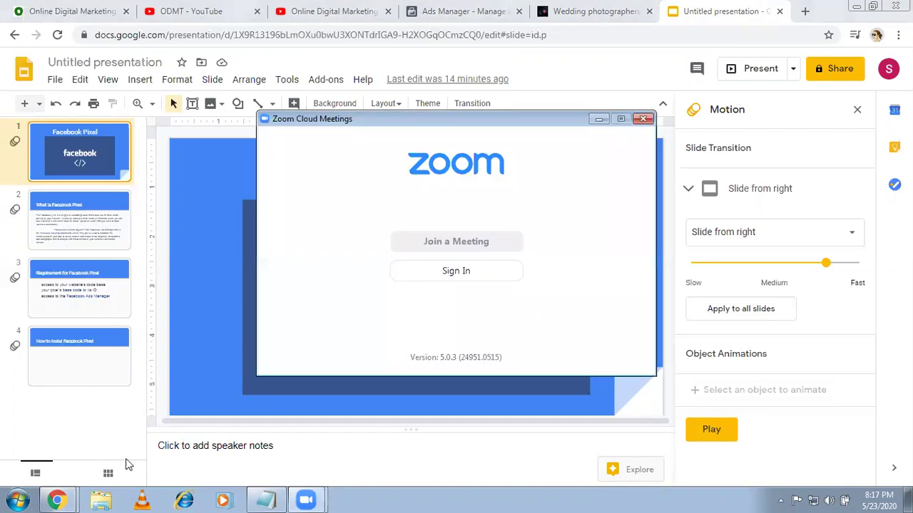
# - Bring Events Manager forward and open the existing pixel's overview of its PageView, Lead and ViewContent events
pyautogui.click(64, 499)
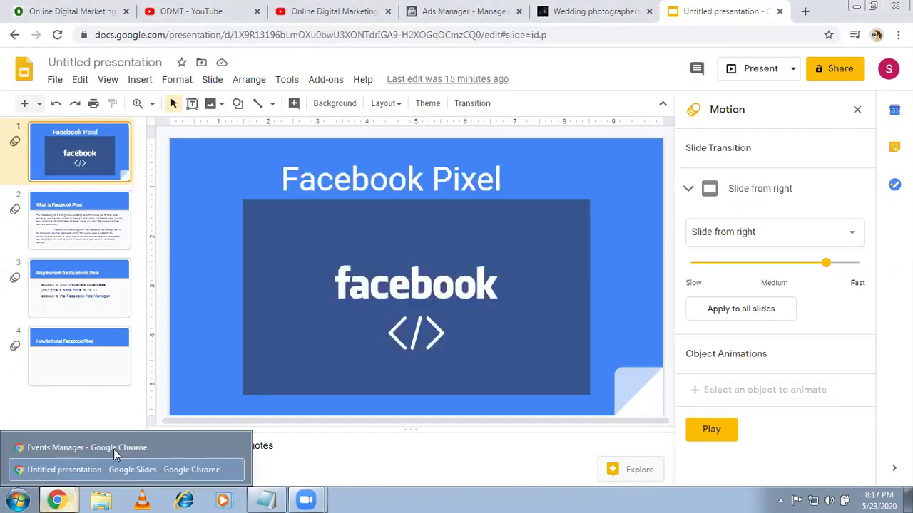
pyautogui.click(113, 448)
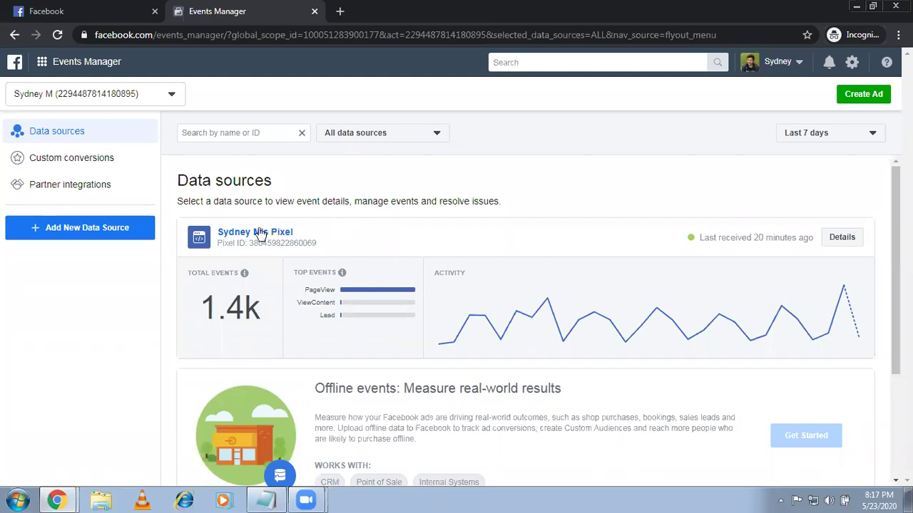
pyautogui.click(261, 233)
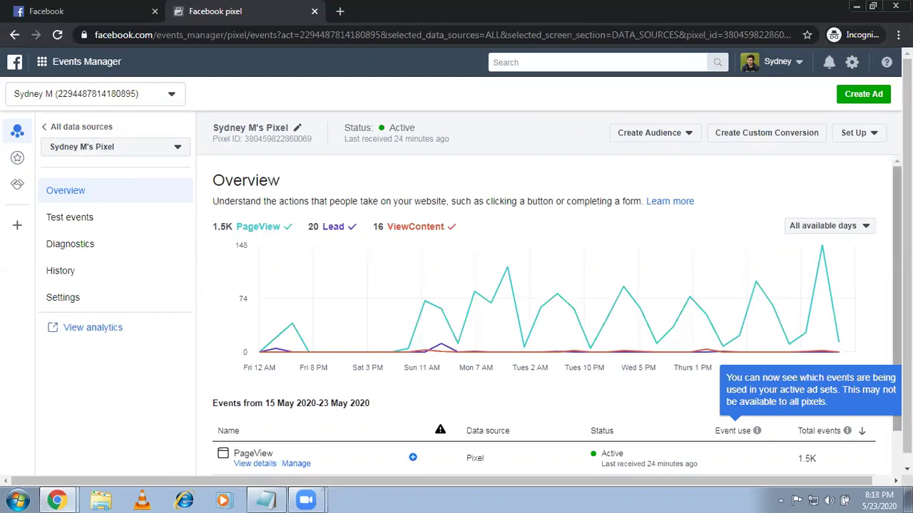
pyautogui.scroll(-1, 397, 452)
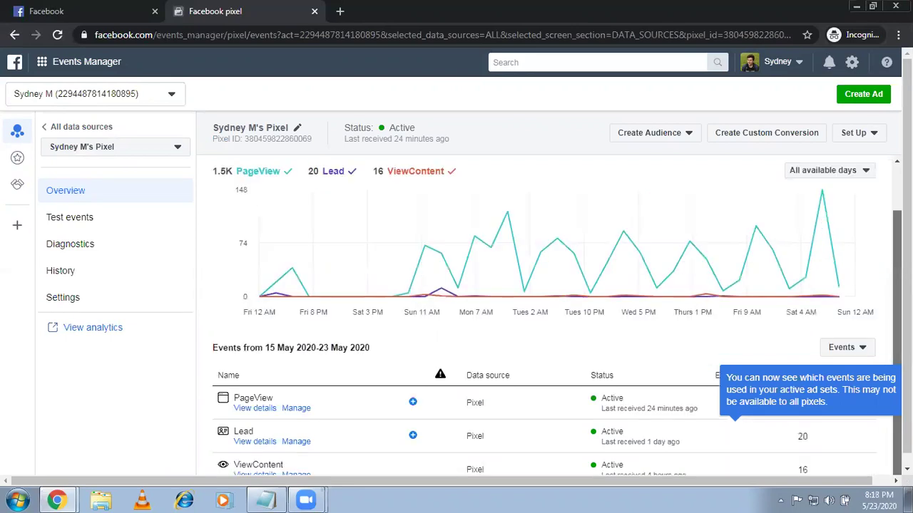
# - Open the PageView details and list its individual 23 May 2020 hits with devices and URLs
pyautogui.click(253, 408)
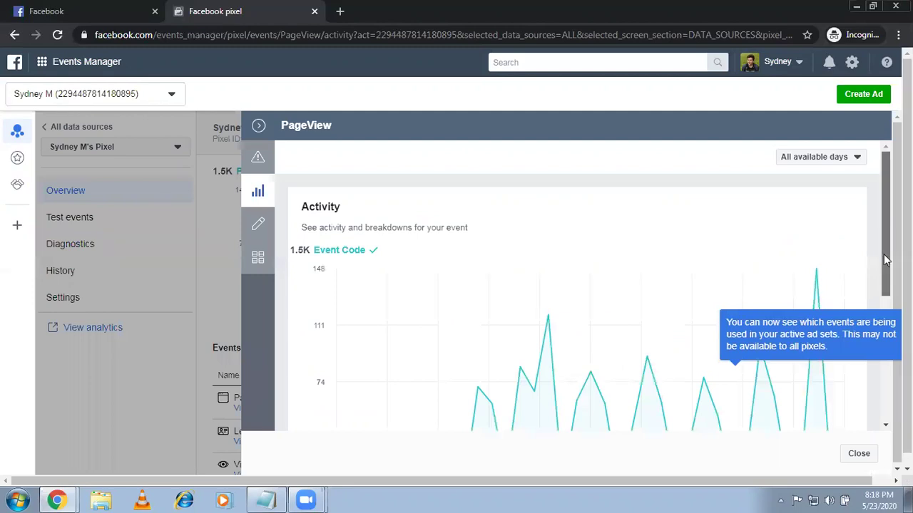
pyautogui.scroll(-2, 885, 261)
pyautogui.scroll(-3, 884, 348)
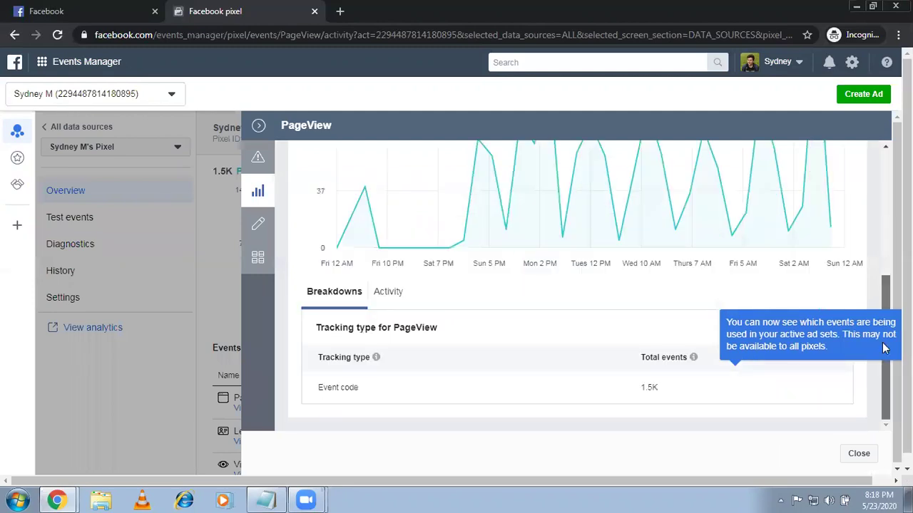
pyautogui.click(389, 294)
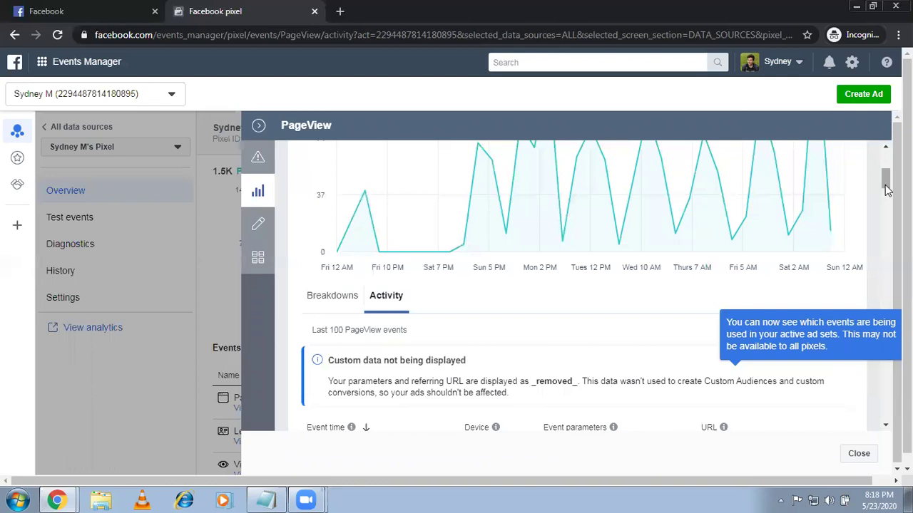
pyautogui.moveTo(886, 179); pyautogui.dragTo(886, 240)
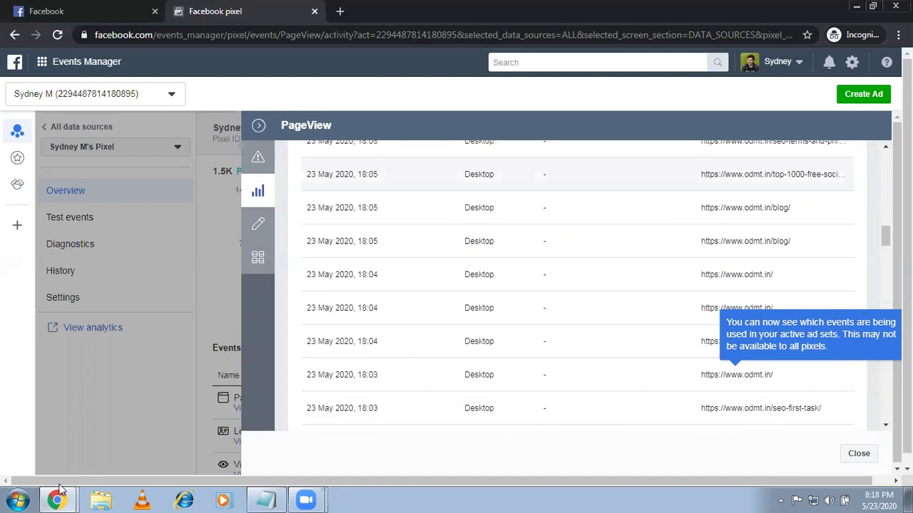
# - Return to the Facebook Pixel deck, after a brief look at Ads Manager, and show slide 2
pyautogui.moveTo(57, 499)
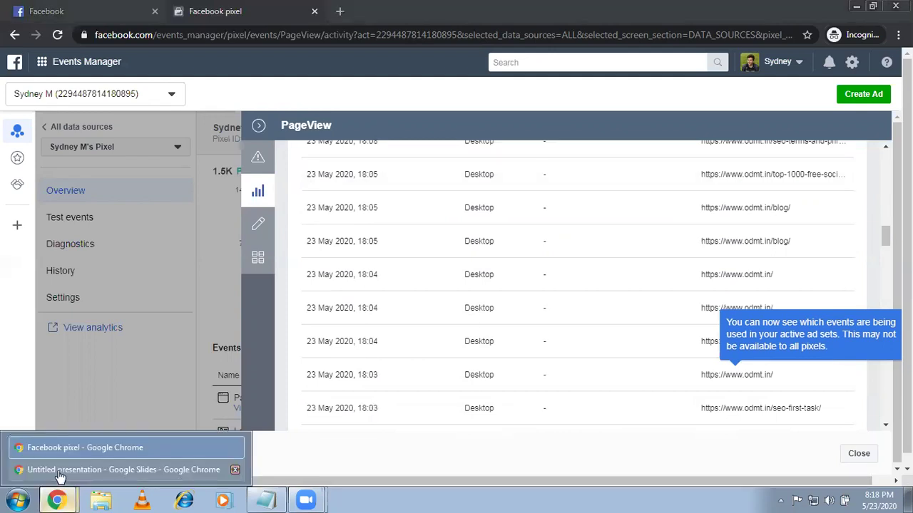
pyautogui.click(61, 470)
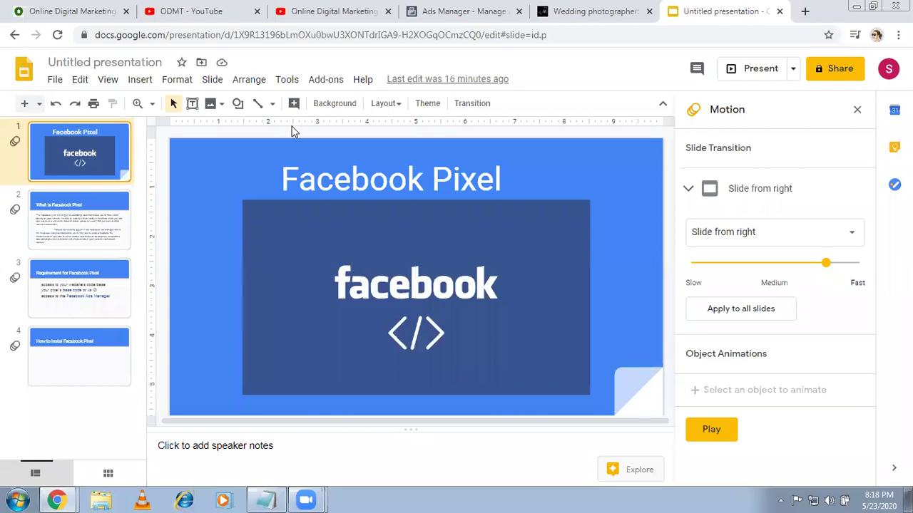
pyautogui.click(436, 6)
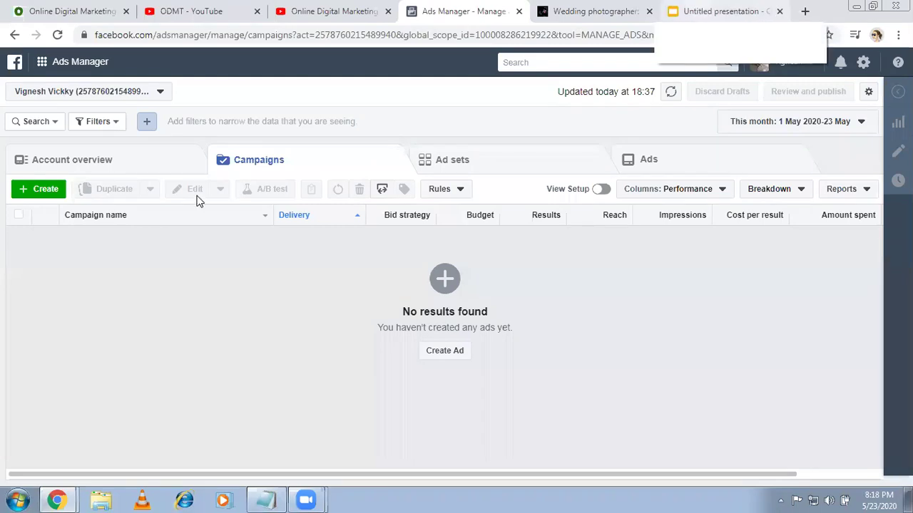
pyautogui.hotkey('ctrl', '9')
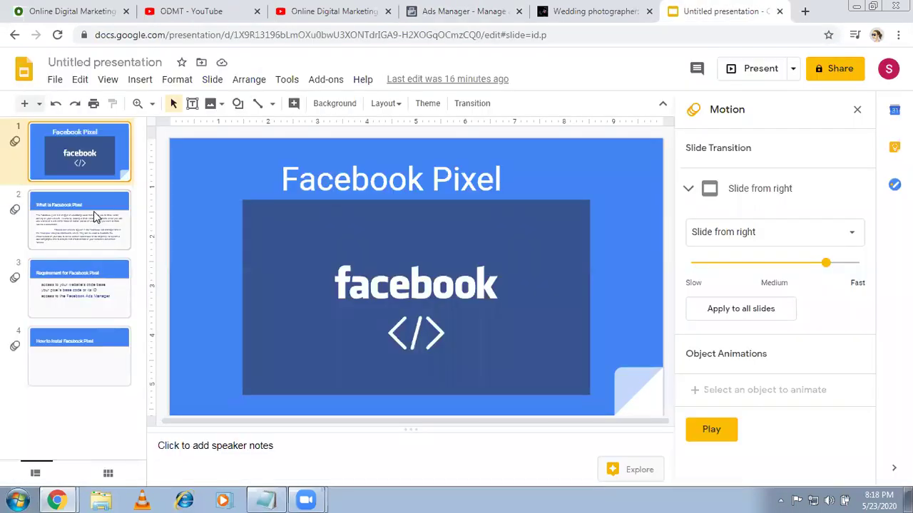
pyautogui.click(94, 211)
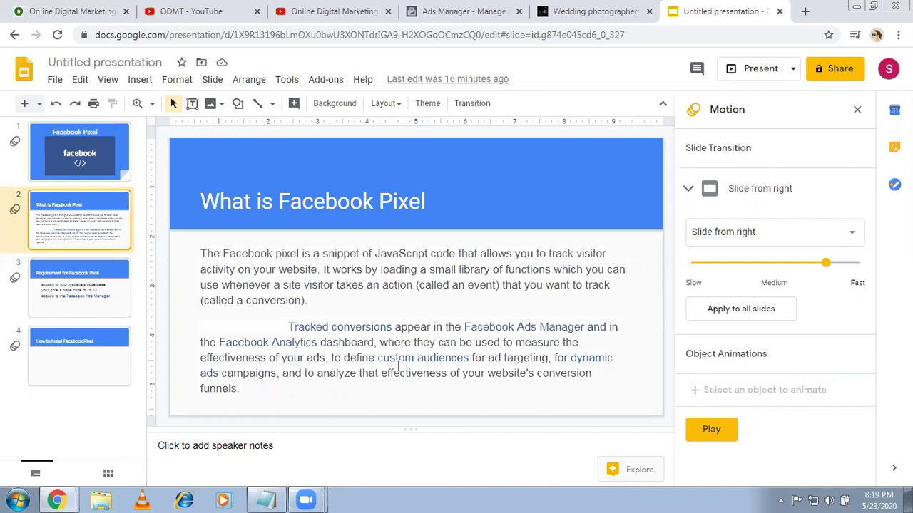
# - View slide 3 on pixel requirements and slide 4 on installation, then the empty Campaigns tab
pyautogui.click(98, 282)
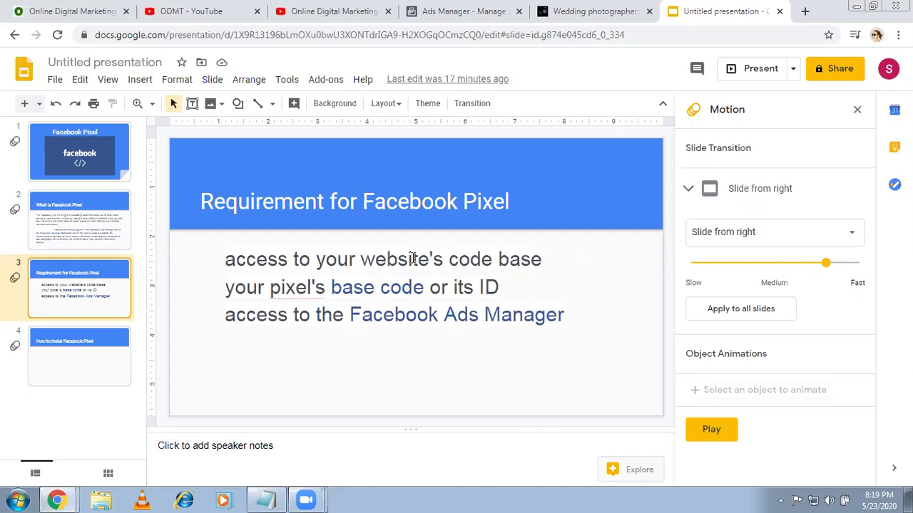
pyautogui.click(75, 356)
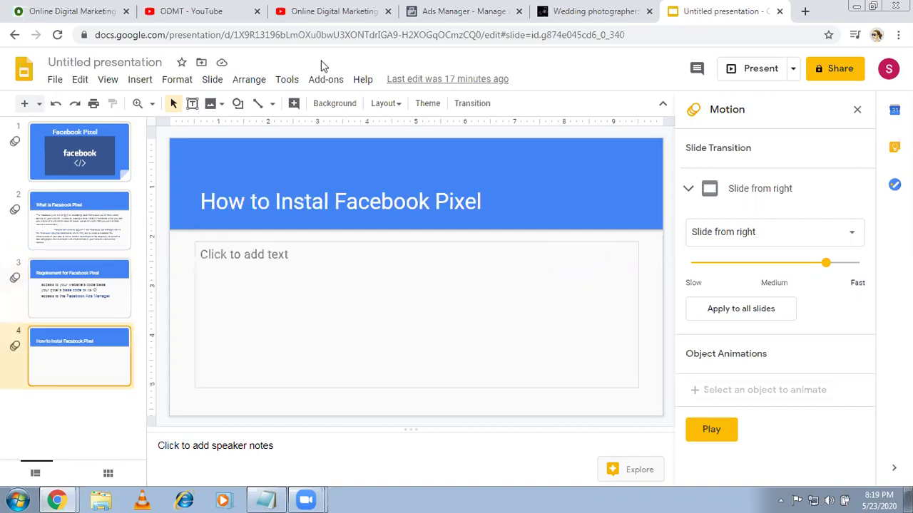
pyautogui.click(432, 10)
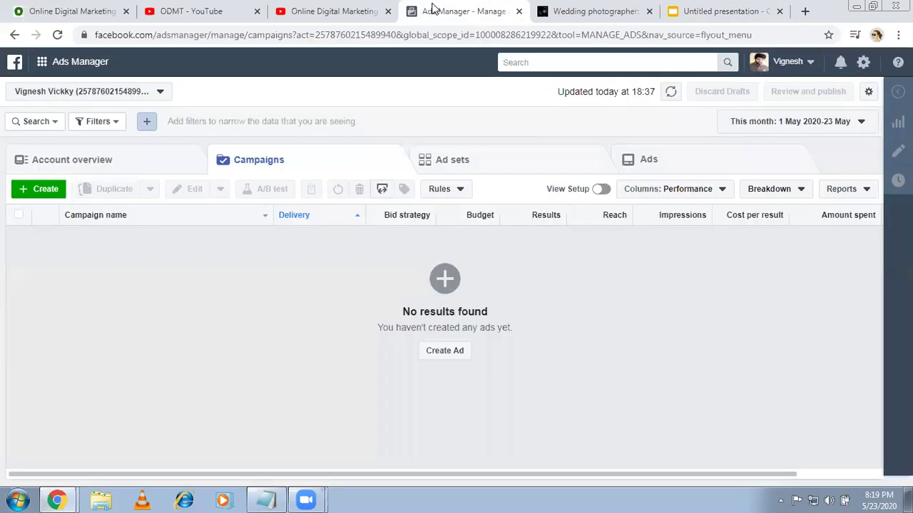
# - Go from Ads Manager's business tools menu to Events Manager and review the Data sources options
pyautogui.click(42, 65)
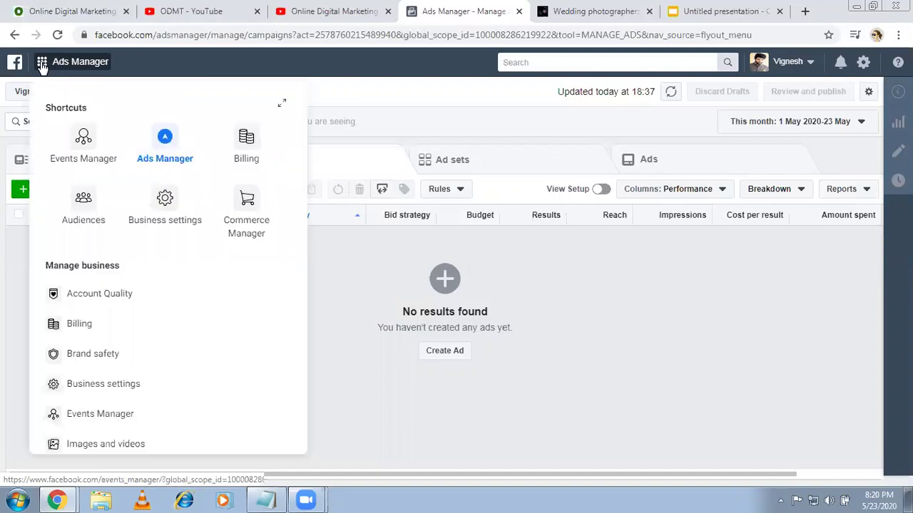
pyautogui.click(116, 420)
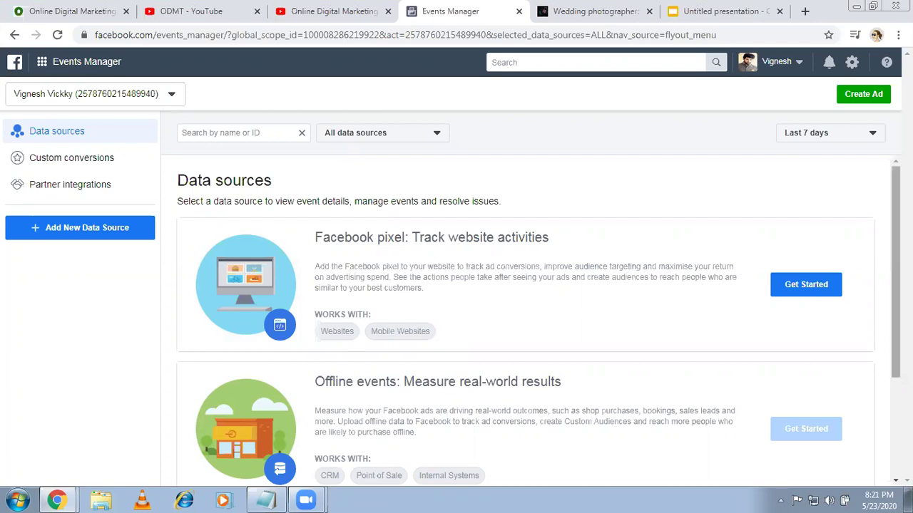
pyautogui.scroll(-1, 524, 328)
pyautogui.scroll(-1, 524, 328)
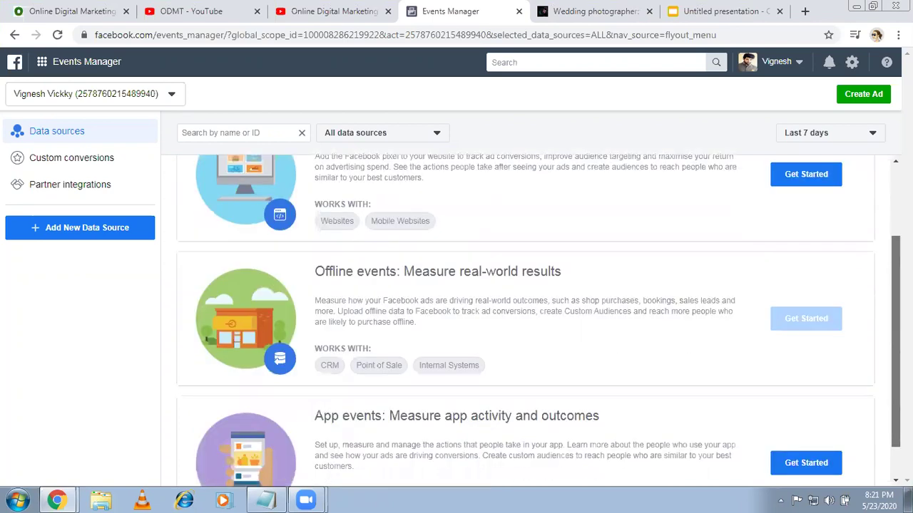
pyautogui.scroll(1, 524, 328)
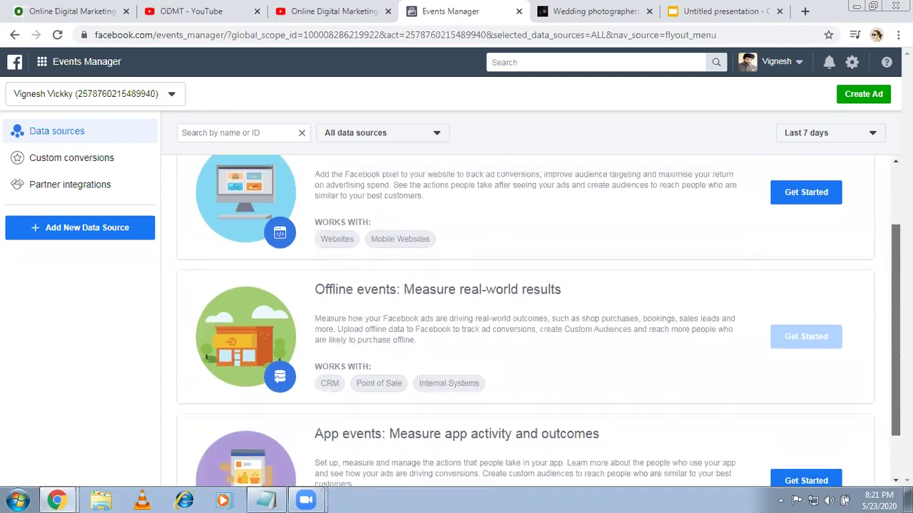
pyautogui.scroll(1, 884, 201)
pyautogui.scroll(1, 414, 291)
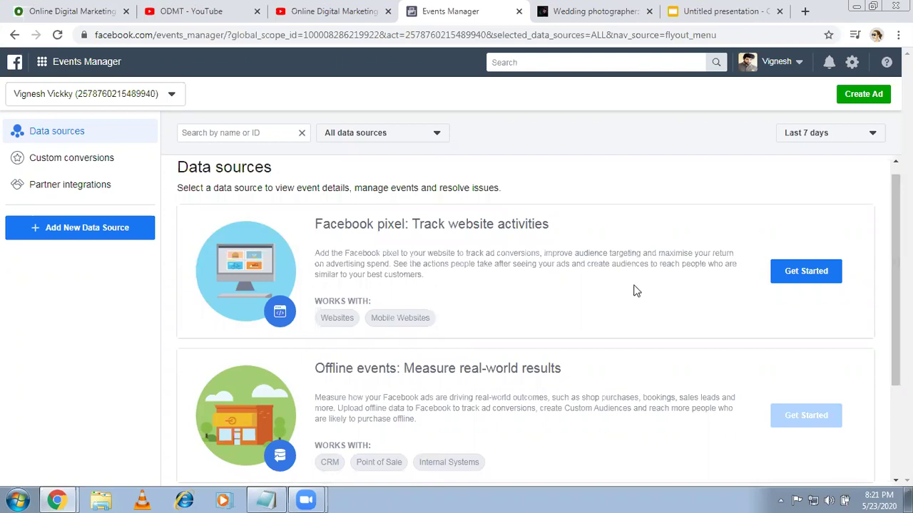
pyautogui.click(793, 273)
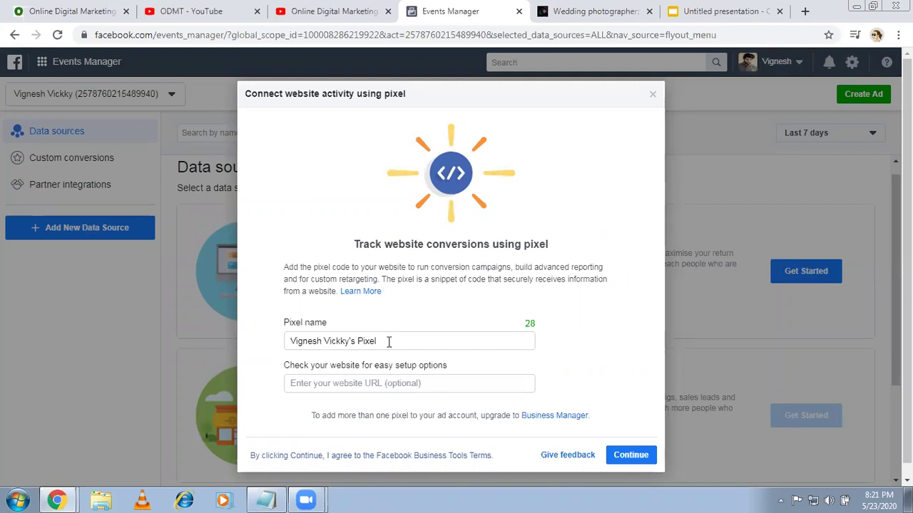
pyautogui.click(577, 9)
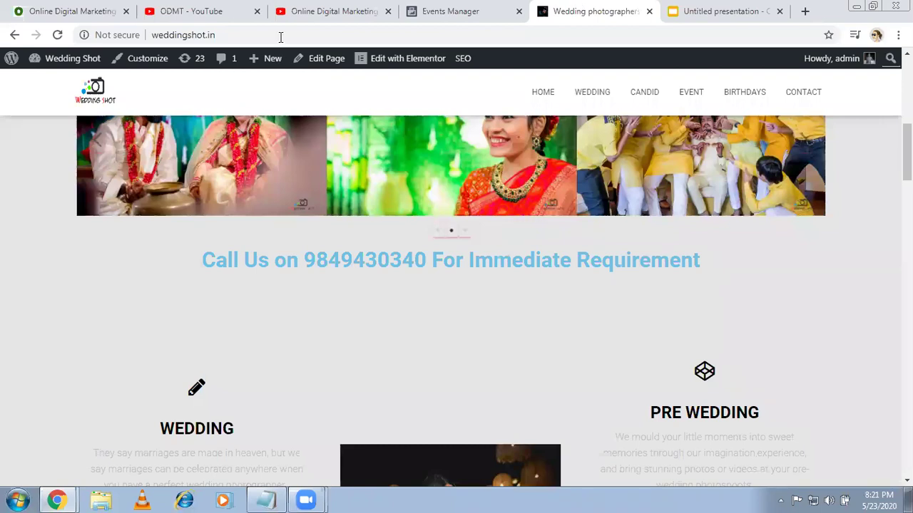
pyautogui.click(280, 35)
pyautogui.hotkey('ctrl', 'c')
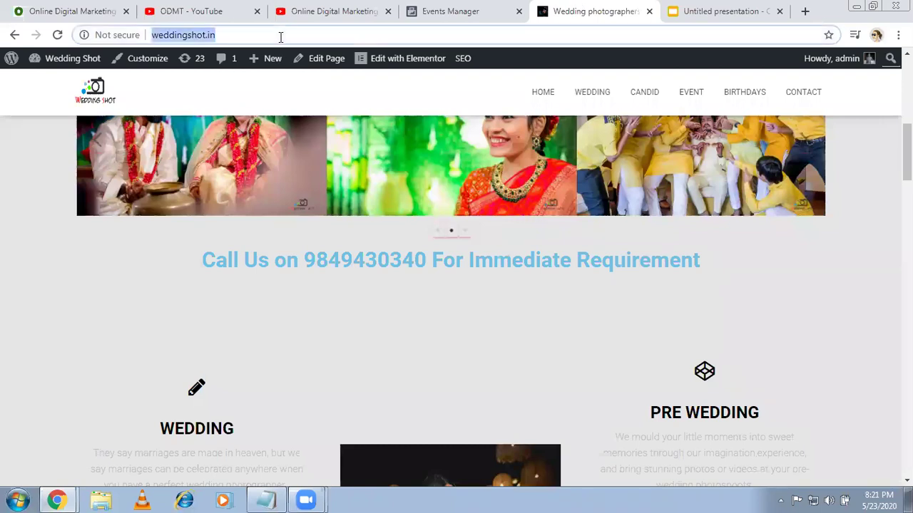
pyautogui.click(440, 8)
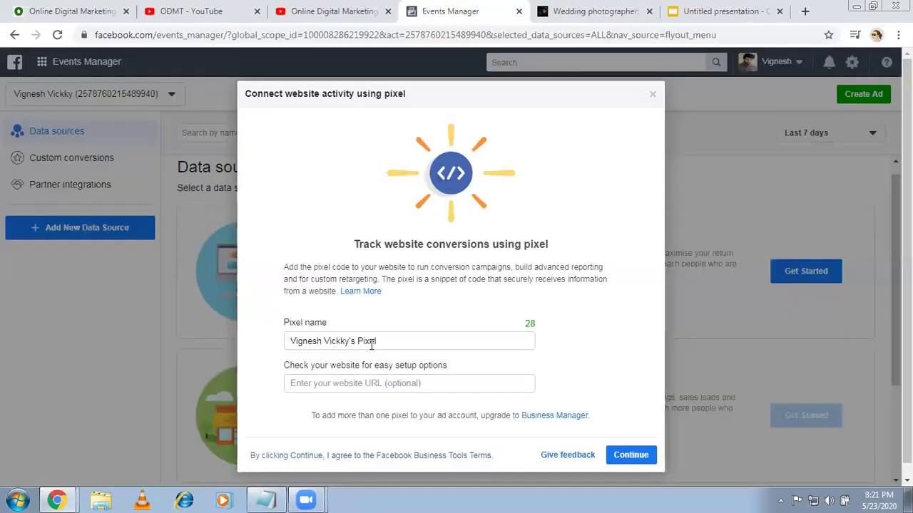
pyautogui.click(332, 385)
pyautogui.hotkey('ctrl', 'v')
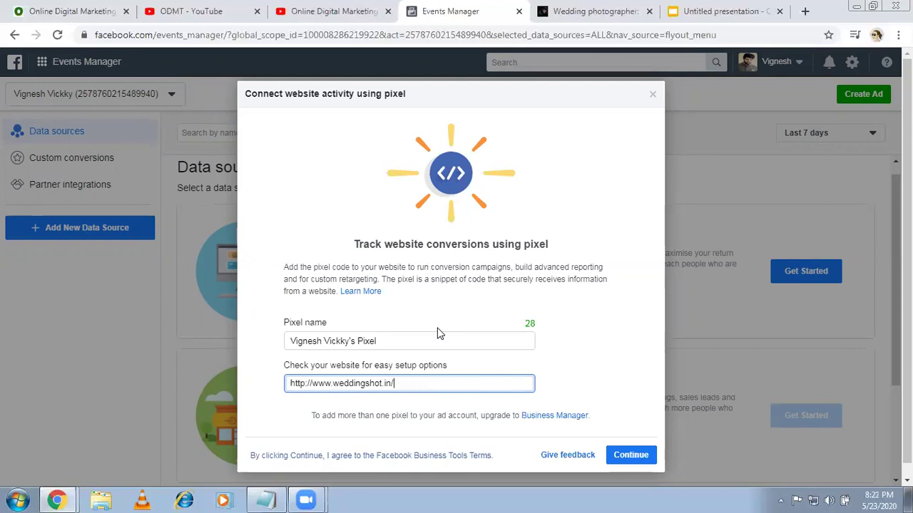
# - Glance at the ODMT YouTube search results and channel page, then return to the pixel setup
pyautogui.click(223, 9)
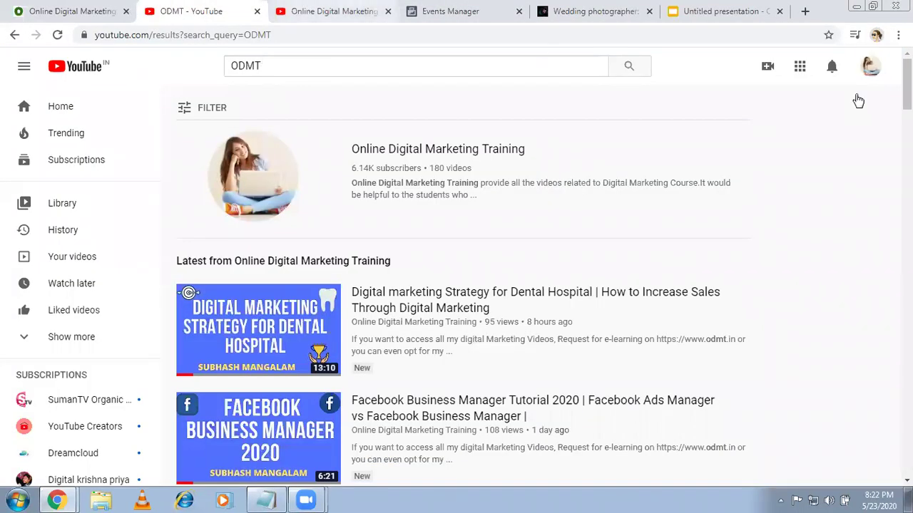
pyautogui.hotkey('ctrl', 'Tab')
pyautogui.scroll(-2, 528, 285)
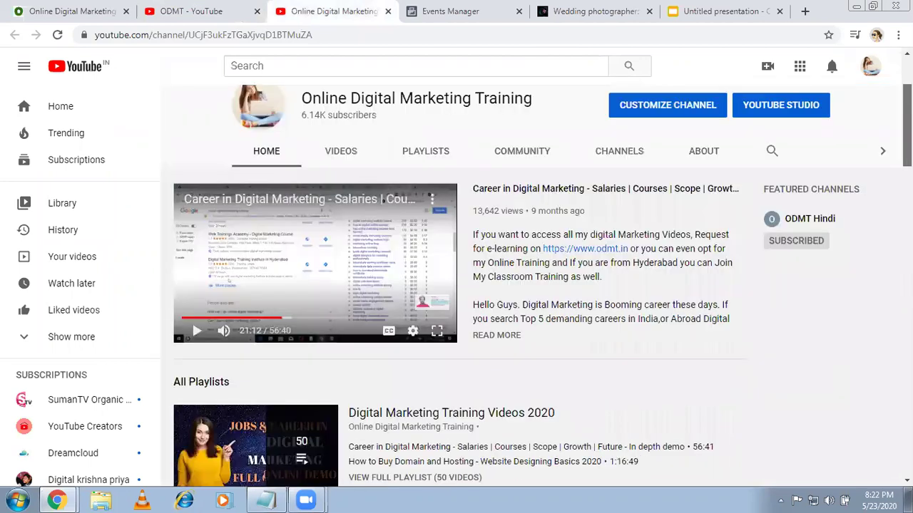
pyautogui.scroll(-3, 456, 285)
pyautogui.click(470, 10)
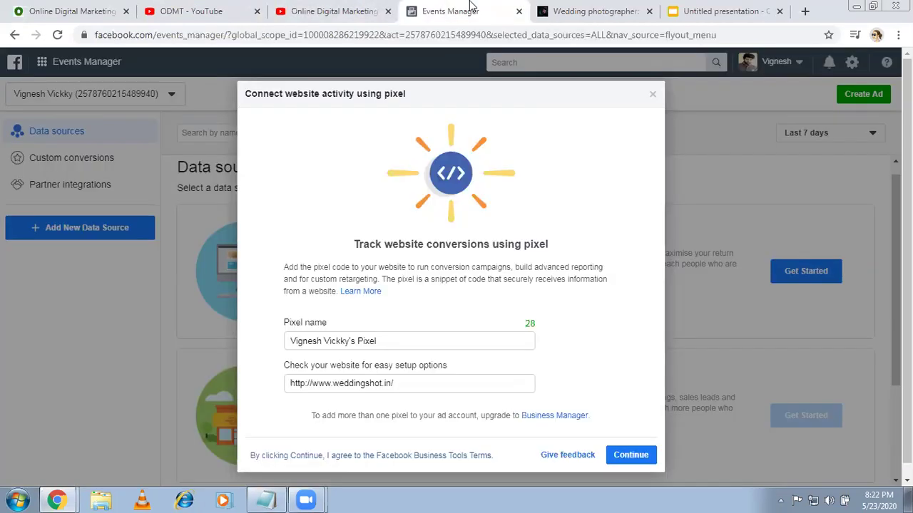
# - Create the pixel and choose to add its code using a partner integration
pyautogui.click(639, 457)
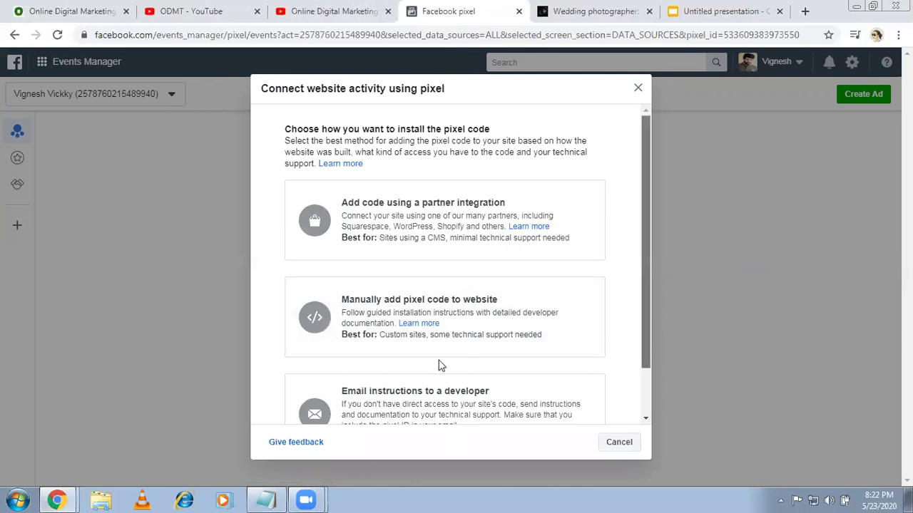
pyautogui.scroll(-2, 473, 361)
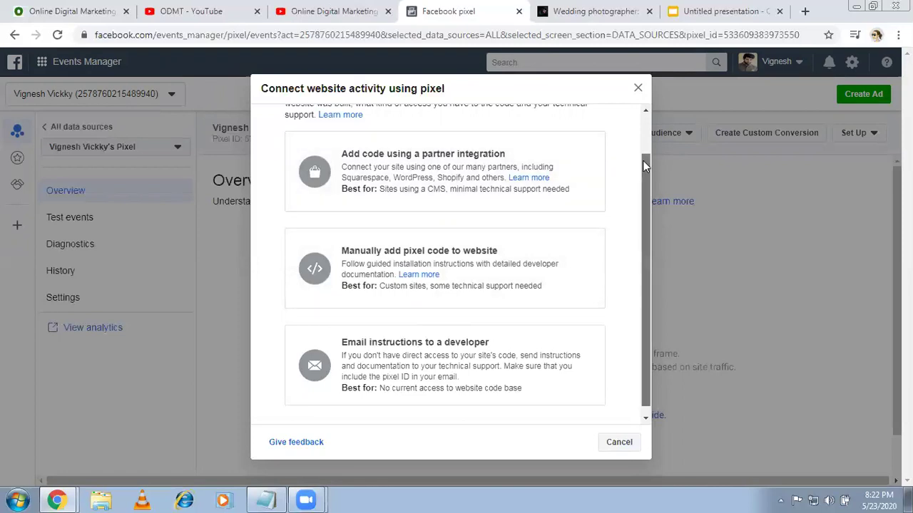
pyautogui.scroll(1, 444, 205)
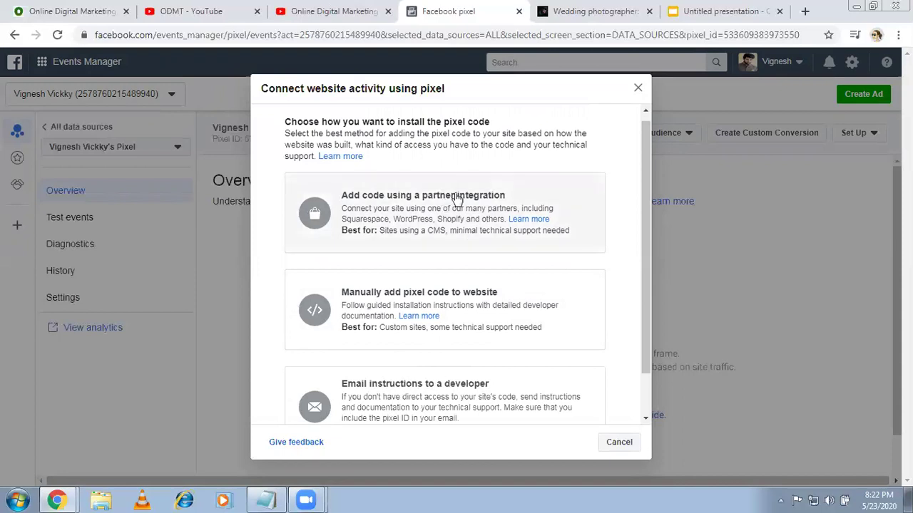
pyautogui.click(456, 199)
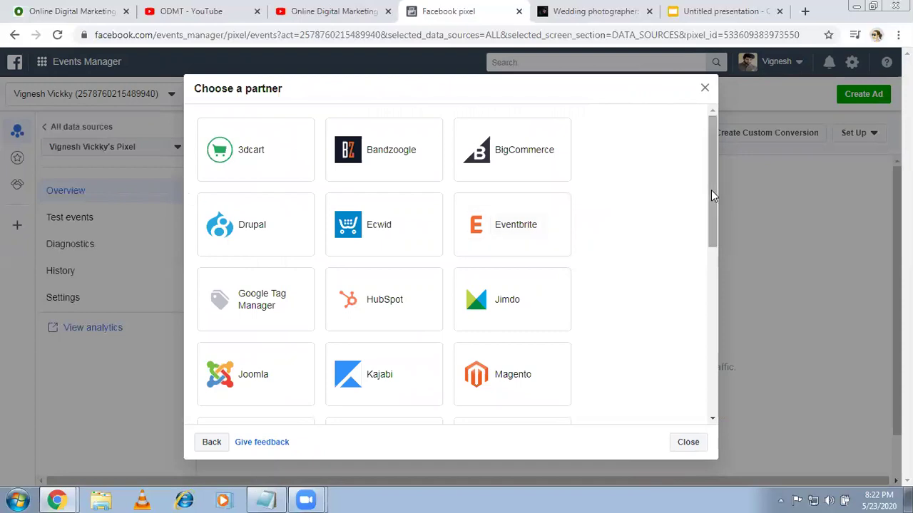
# - Pick WordPress from the bottom of the partner list to begin the WordPress connection wizard
pyautogui.scroll(-2, 704, 261)
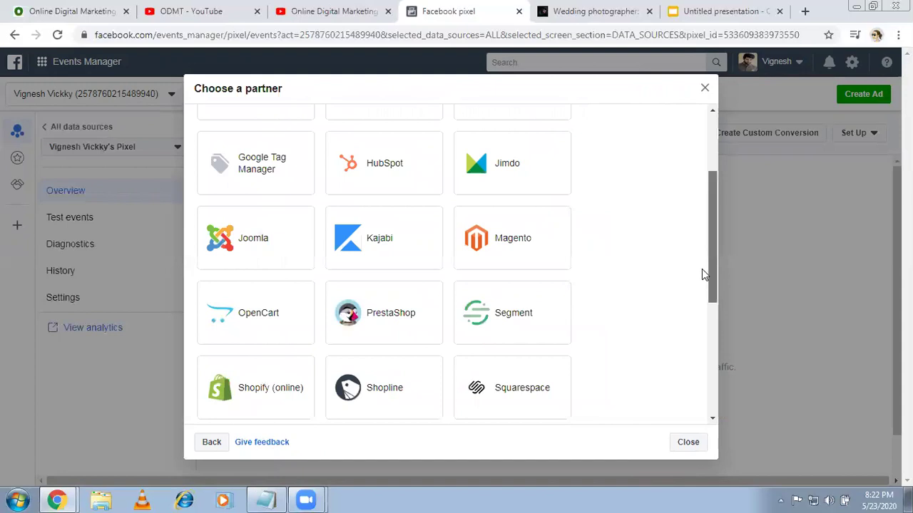
pyautogui.scroll(-4, 700, 293)
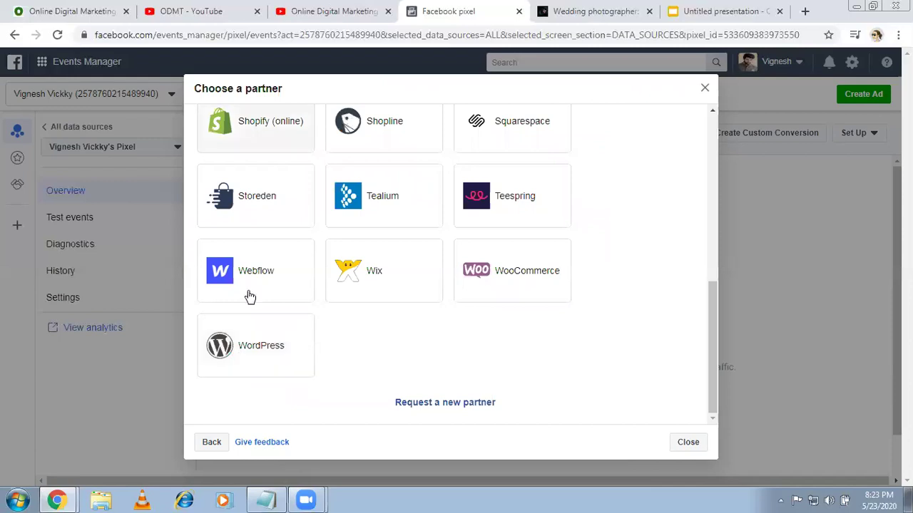
pyautogui.click(252, 348)
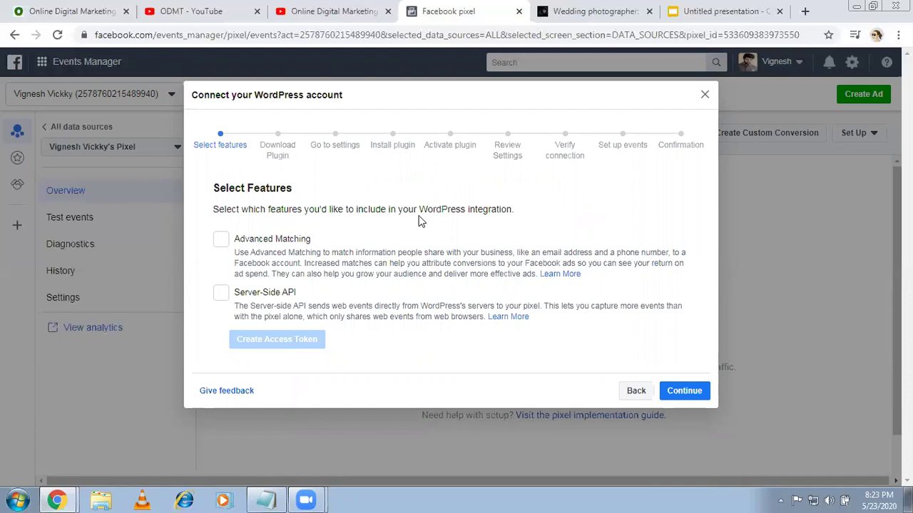
# - Enable Advanced Matching, continue, and download the Facebook pixel plugin zip
pyautogui.click(222, 240)
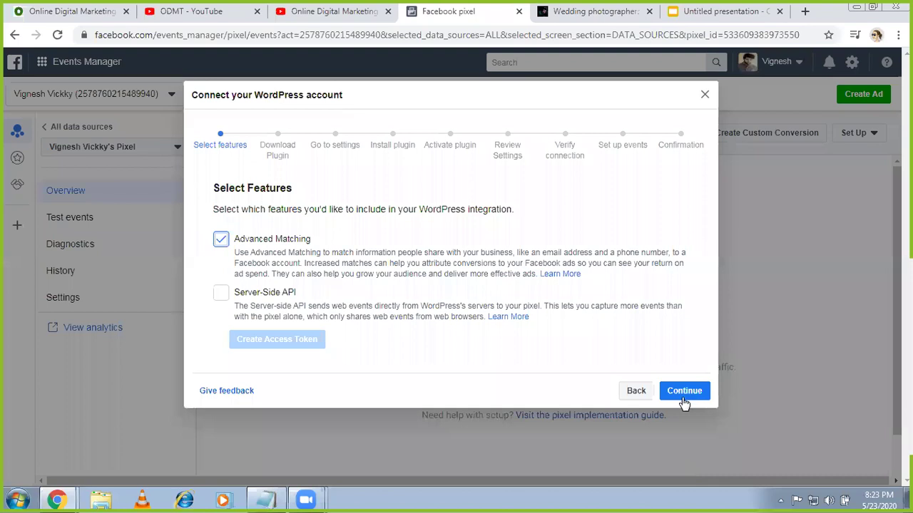
pyautogui.click(679, 390)
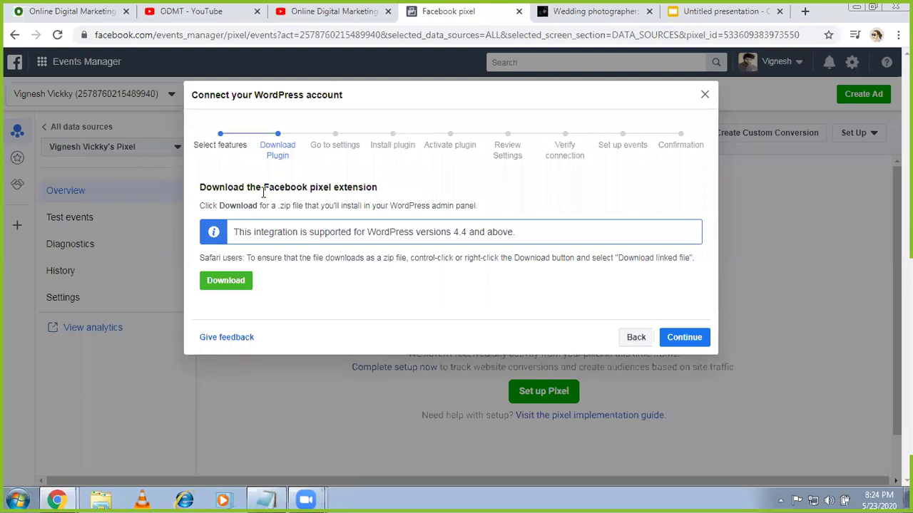
pyautogui.click(235, 283)
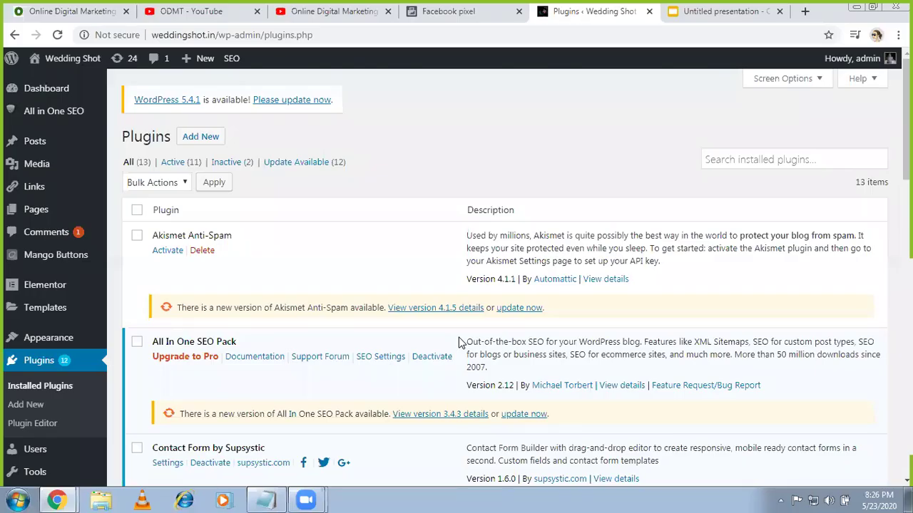
# - Upload the downloaded pixel plugin zip from Downloads under Plugins > Add New and install it
pyautogui.click(203, 136)
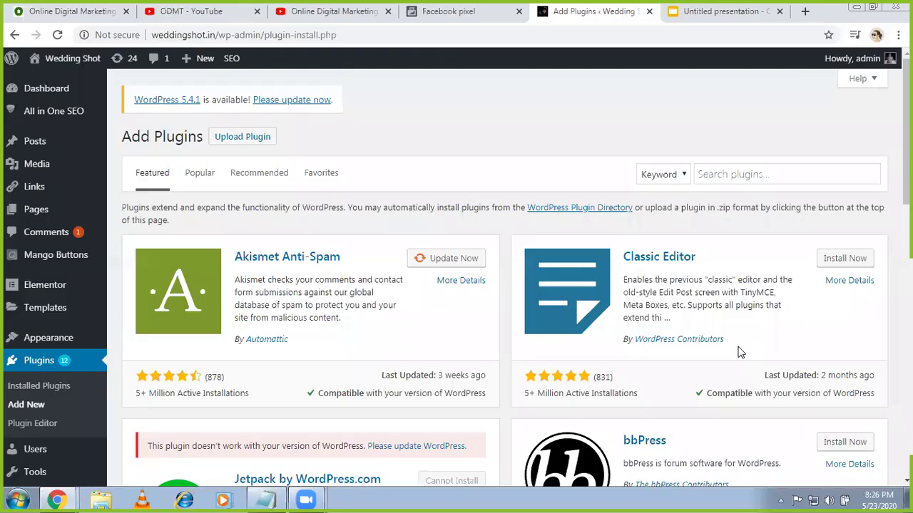
pyautogui.click(267, 137)
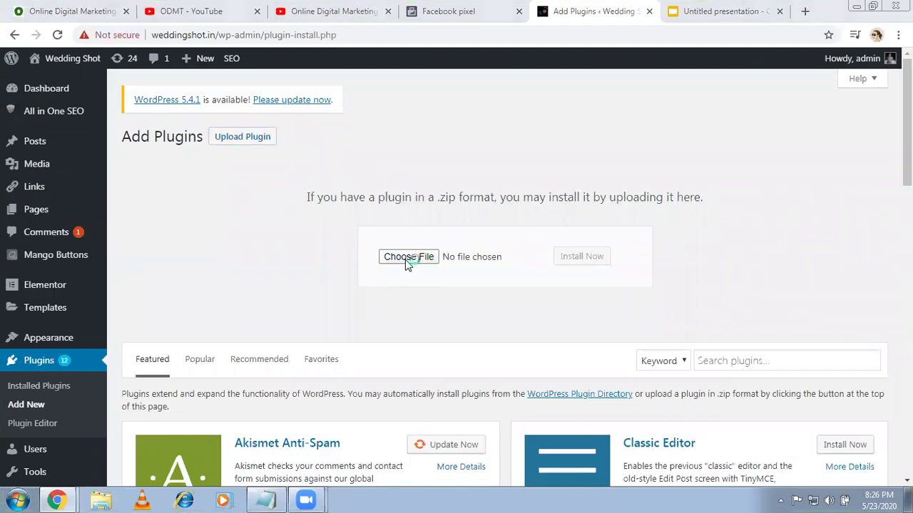
pyautogui.click(405, 258)
pyautogui.click(74, 93)
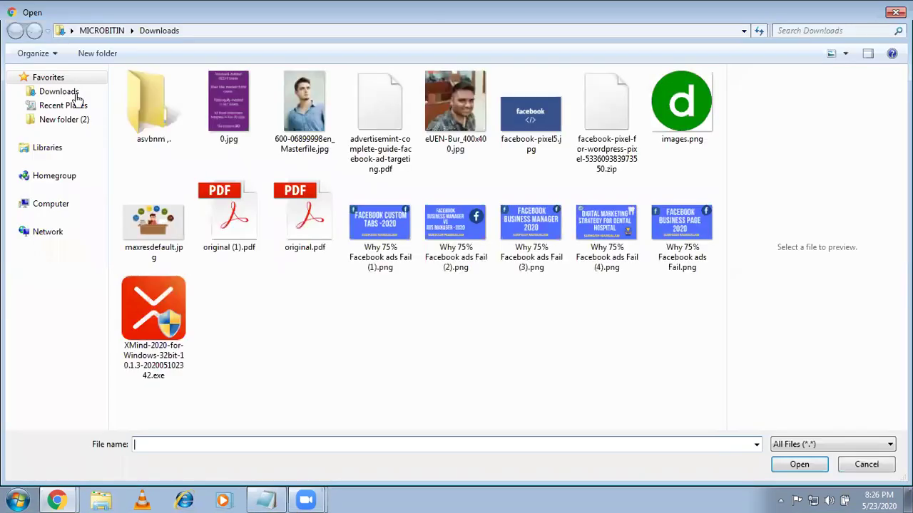
pyautogui.doubleClick(605, 113)
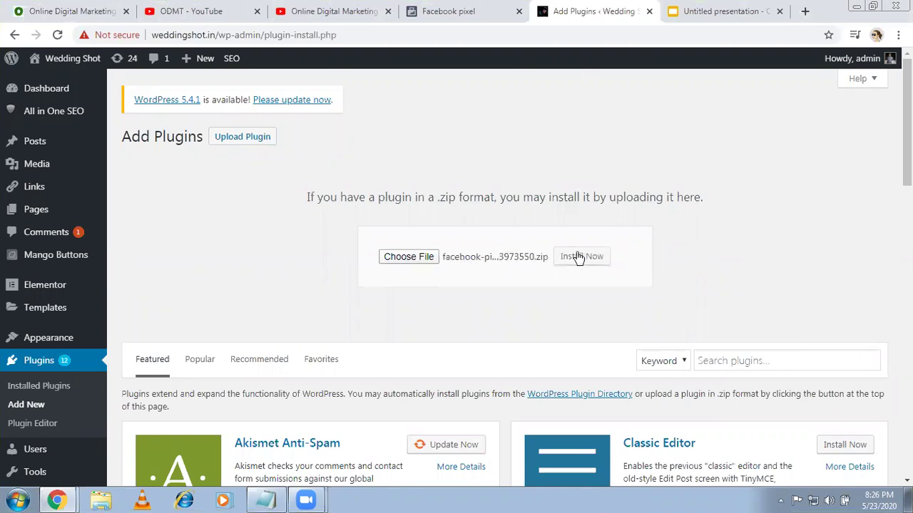
pyautogui.click(578, 256)
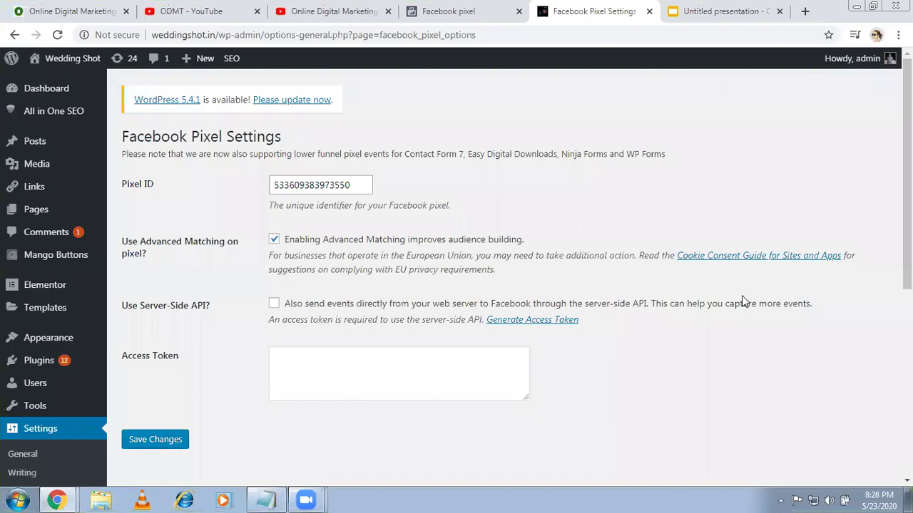
# - Return to the Facebook pixel tab and continue past the install and activate plugin steps to Review Settings
pyautogui.hotkey('ctrl', 'shift', 'Tab')
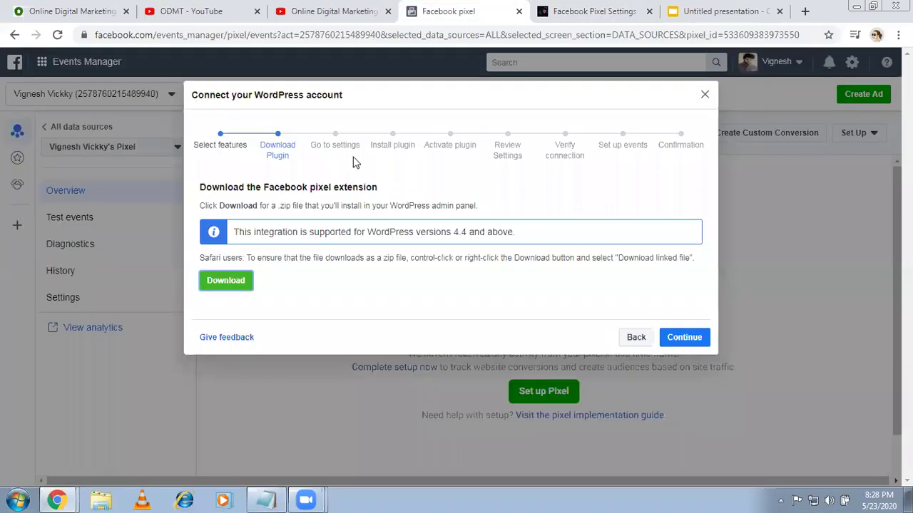
pyautogui.click(687, 339)
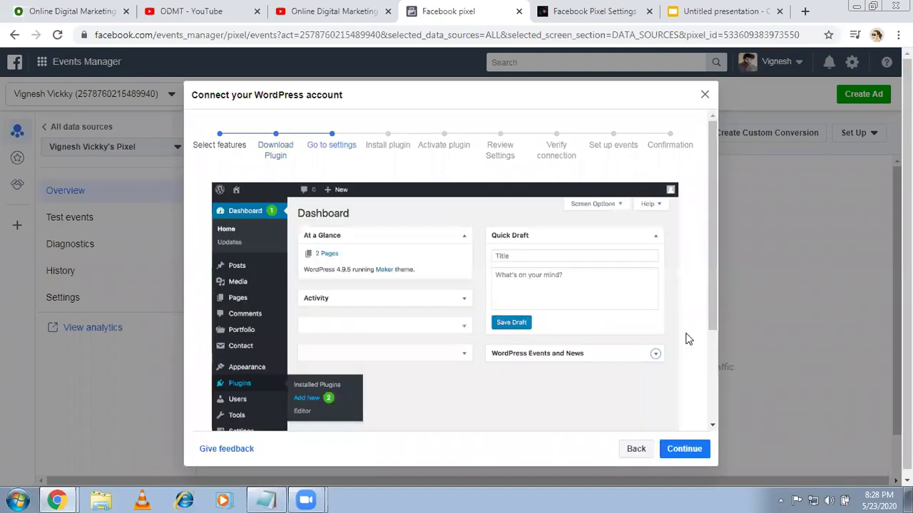
pyautogui.click(686, 449)
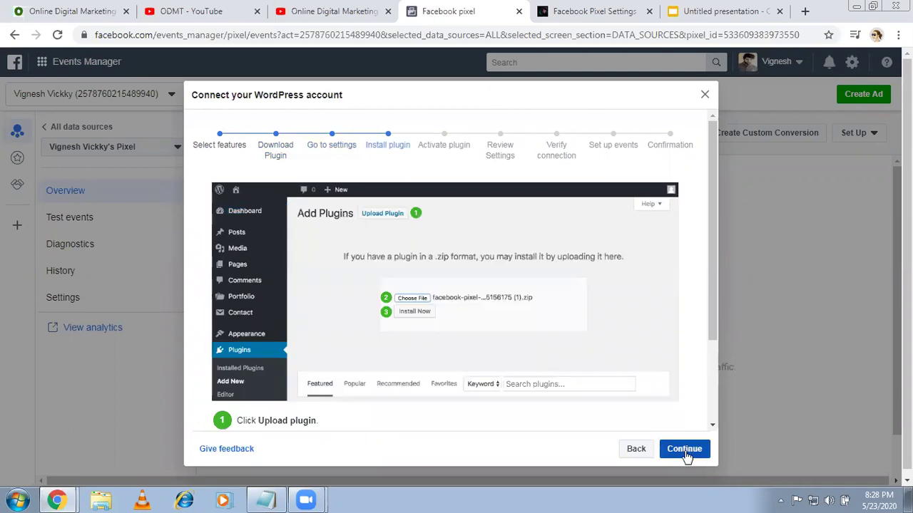
pyautogui.click(684, 451)
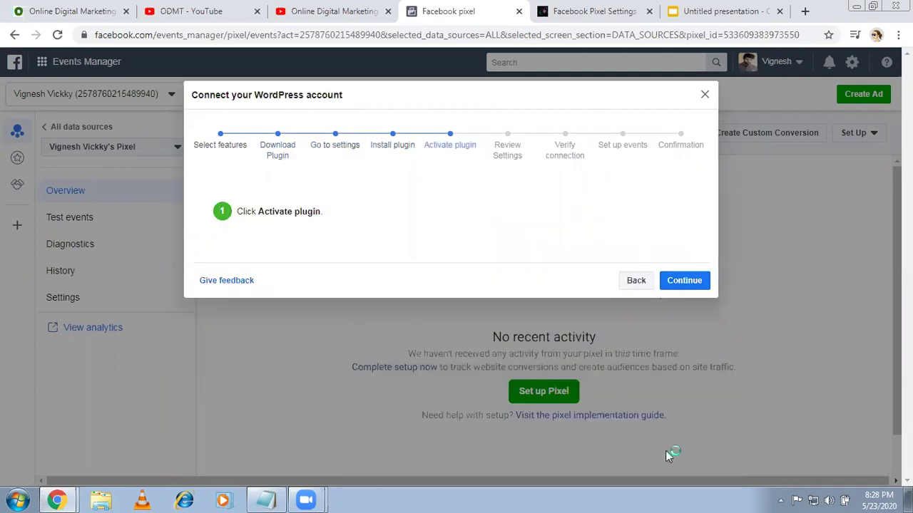
pyautogui.click(679, 451)
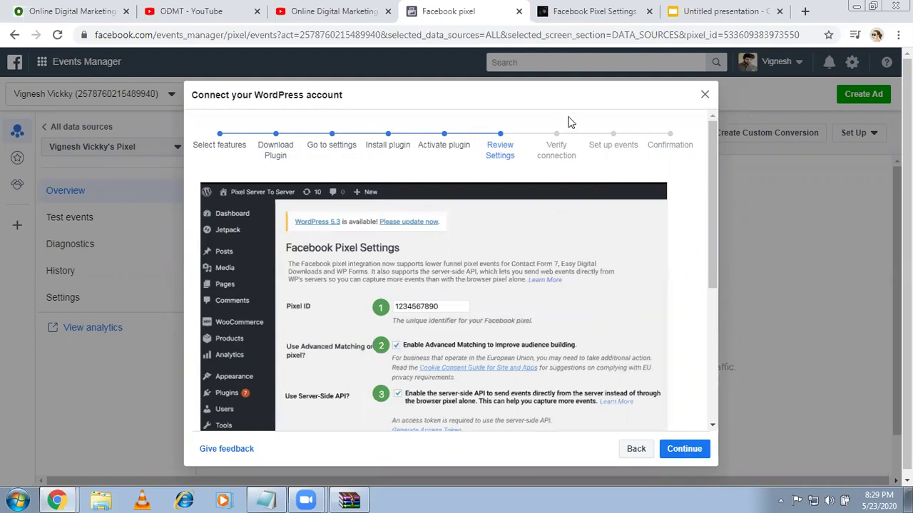
# - Enable Use Server-Side API in WordPress's Facebook Pixel settings, then advance the Facebook wizard to Verify connection
pyautogui.click(593, 6)
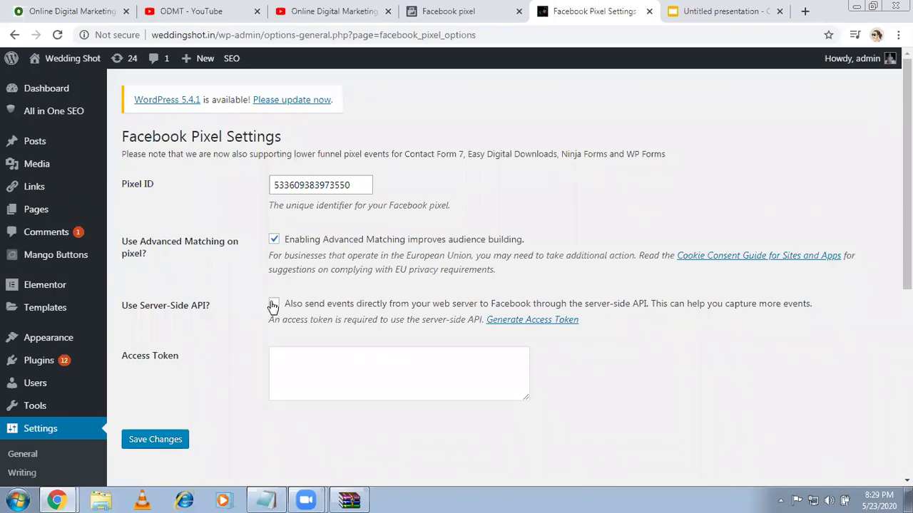
pyautogui.click(273, 305)
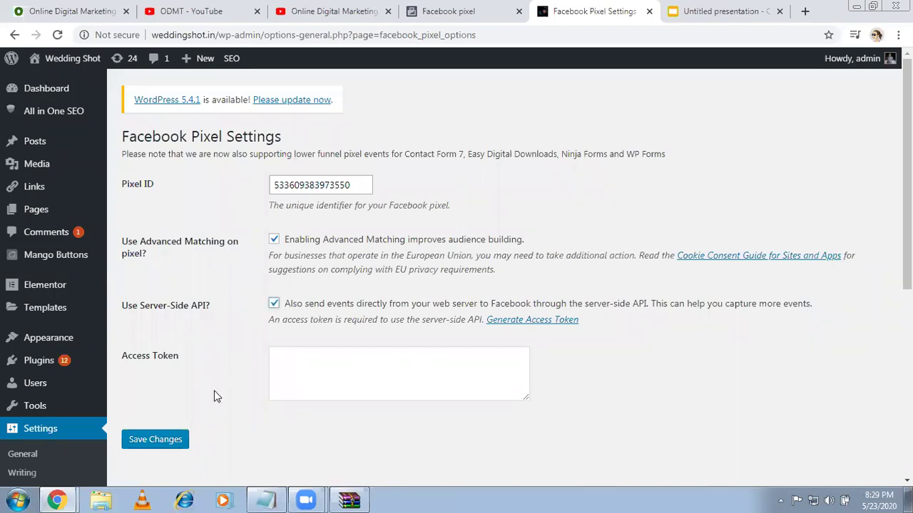
pyautogui.click(455, 9)
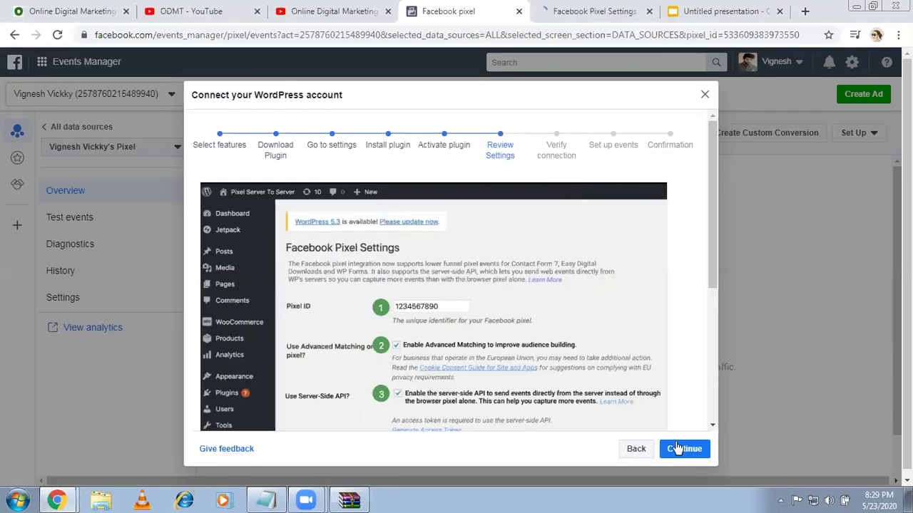
pyautogui.click(677, 448)
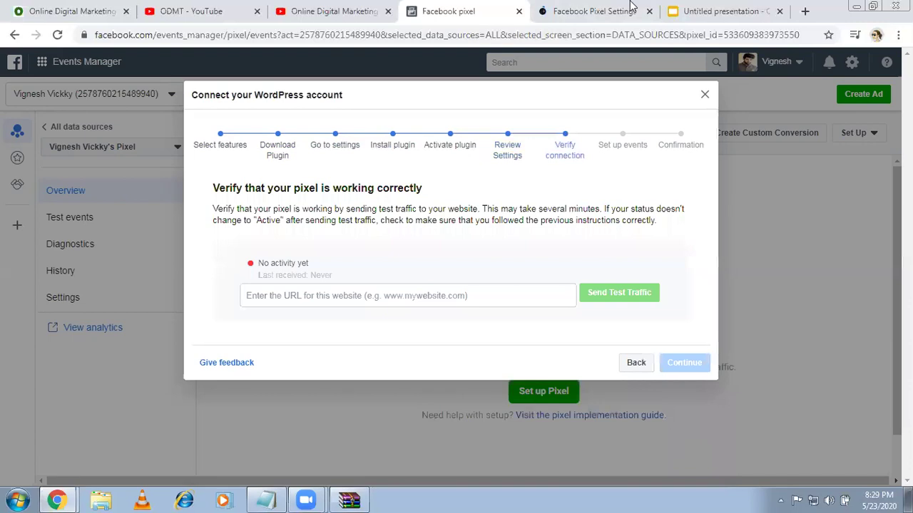
pyautogui.click(592, 10)
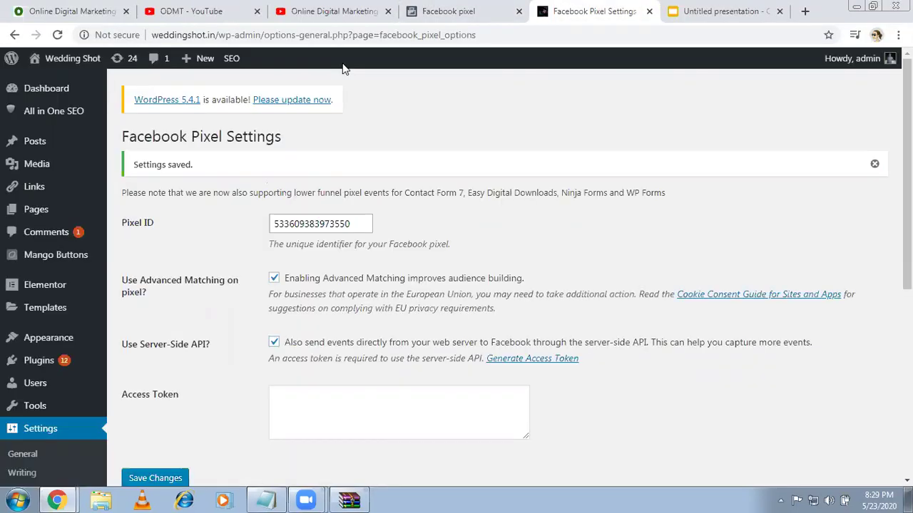
# - Copy the weddingshot.in domain and paste it into the Verify connection website URL field
pyautogui.moveTo(214, 34); pyautogui.dragTo(188, 35)
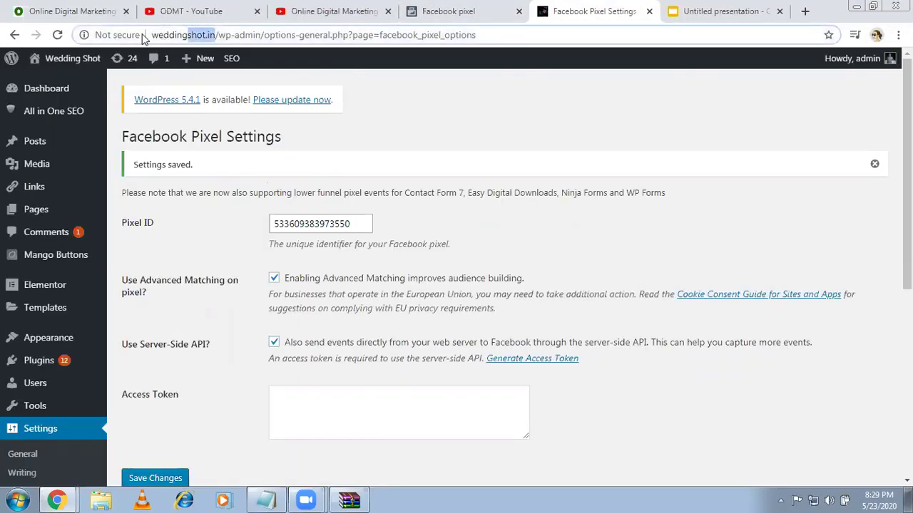
pyautogui.click(456, 7)
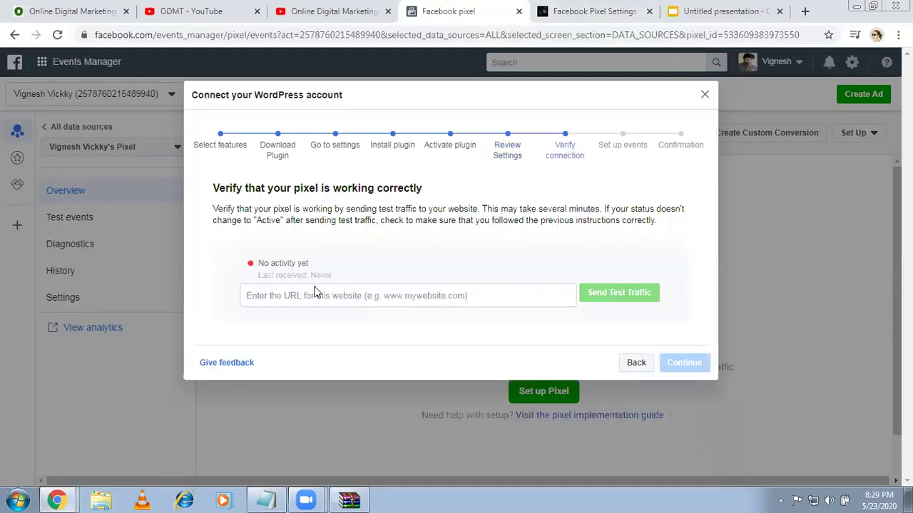
pyautogui.click(311, 294)
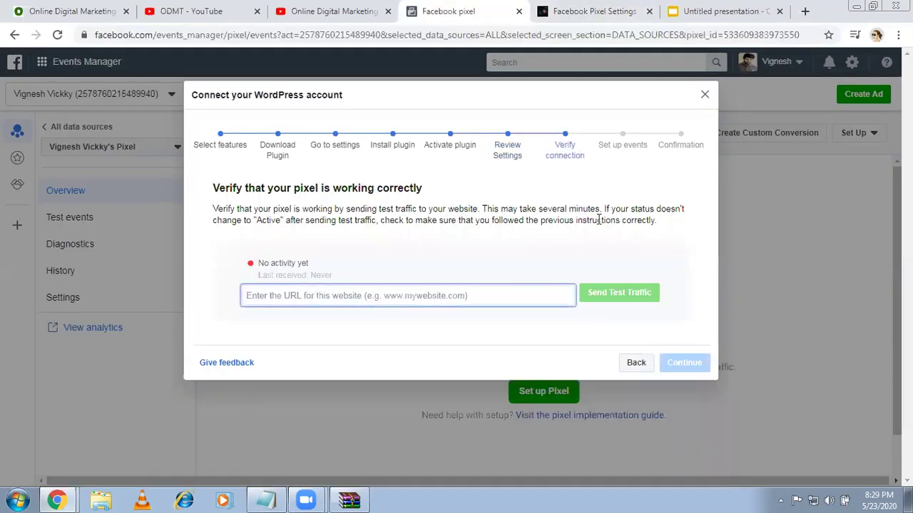
pyautogui.write('http://www.weddingshot.in/')
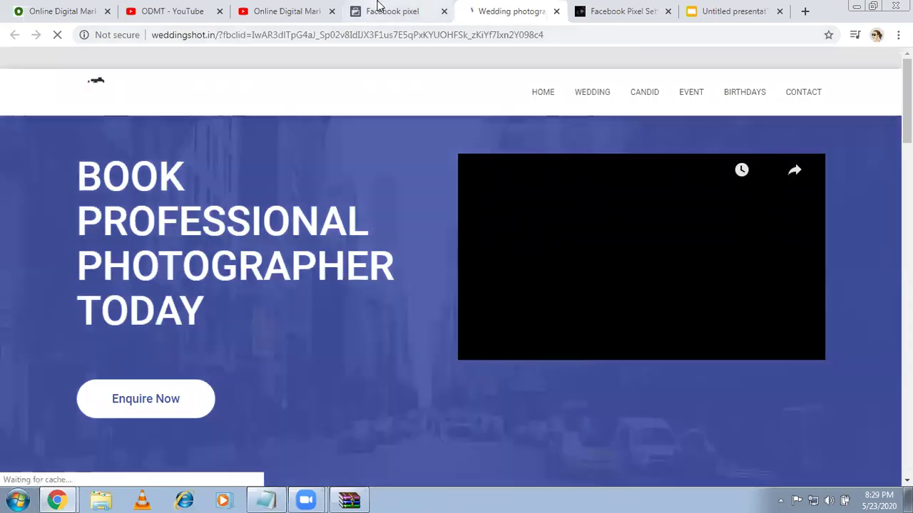
# - Go back to the Facebook tab, where Verify connection reports the pixel Active
pyautogui.click(377, 8)
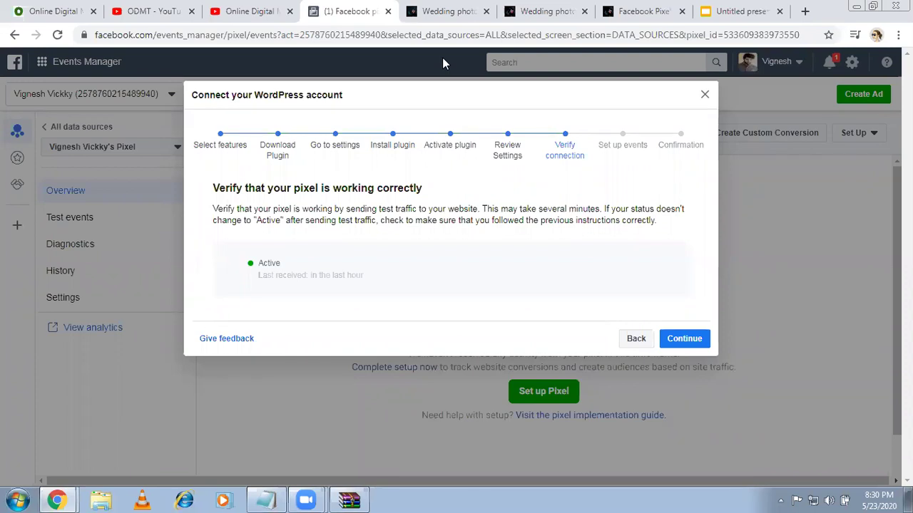
# - Continue past the Active verification and next setup step, then scroll down the weddingshot.in homepage
pyautogui.click(679, 340)
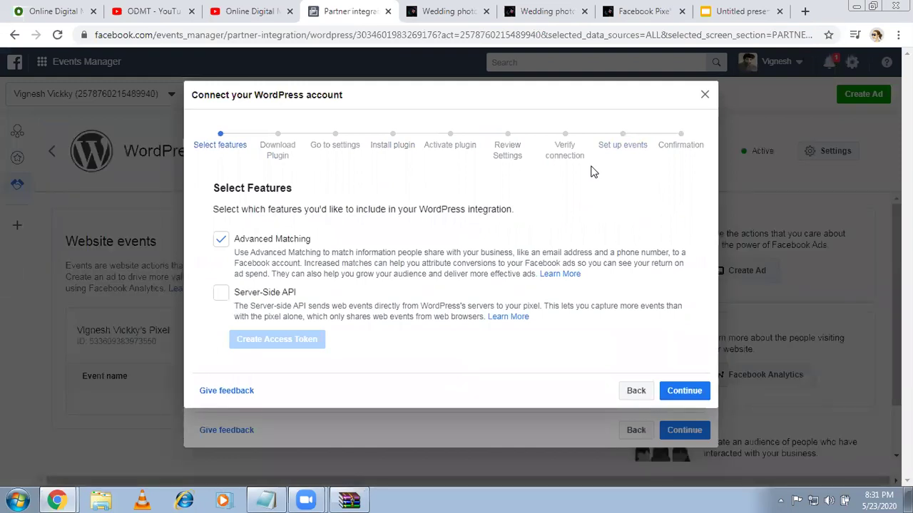
pyautogui.click(681, 394)
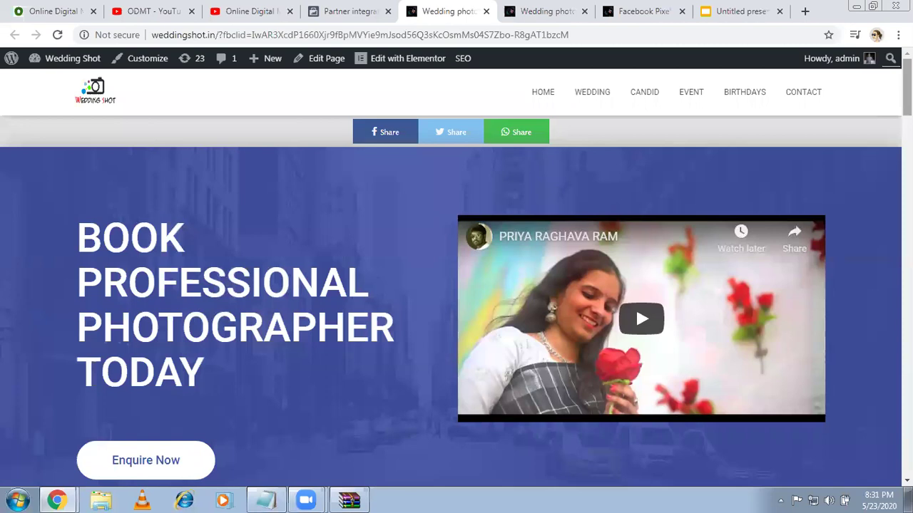
pyautogui.scroll(-3, 451, 304)
pyautogui.scroll(-3, 451, 304)
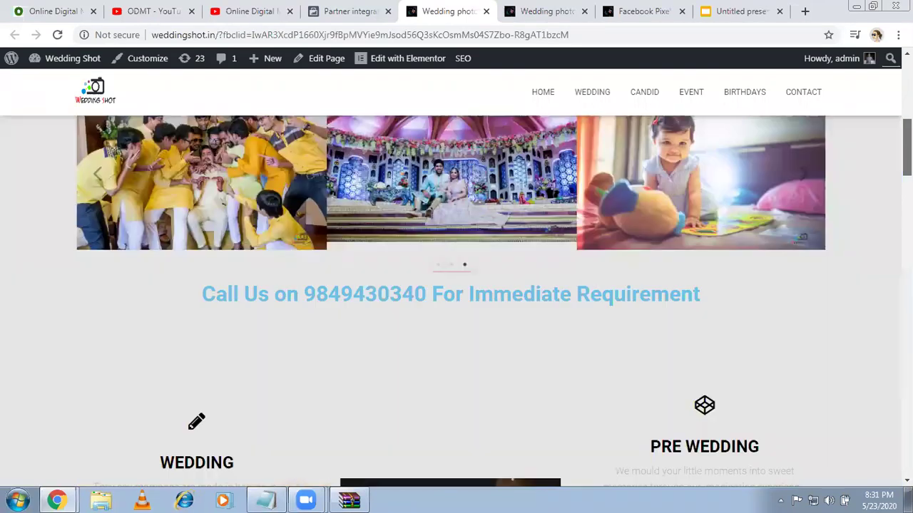
# - Scroll through the weddingshot.in homepage, then return to the Facebook partner integration tab
pyautogui.scroll(-2, 451, 304)
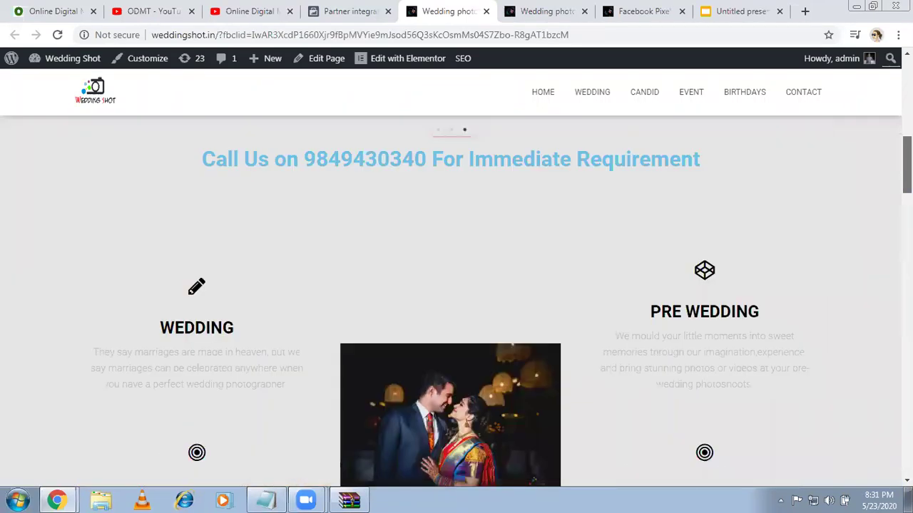
pyautogui.scroll(-3, 451, 304)
pyautogui.scroll(5, 451, 303)
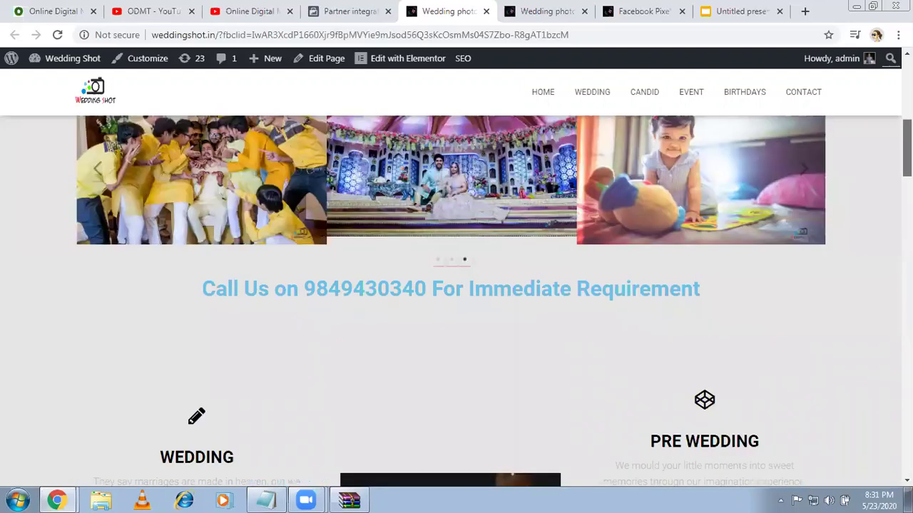
pyautogui.scroll(5, 395, 320)
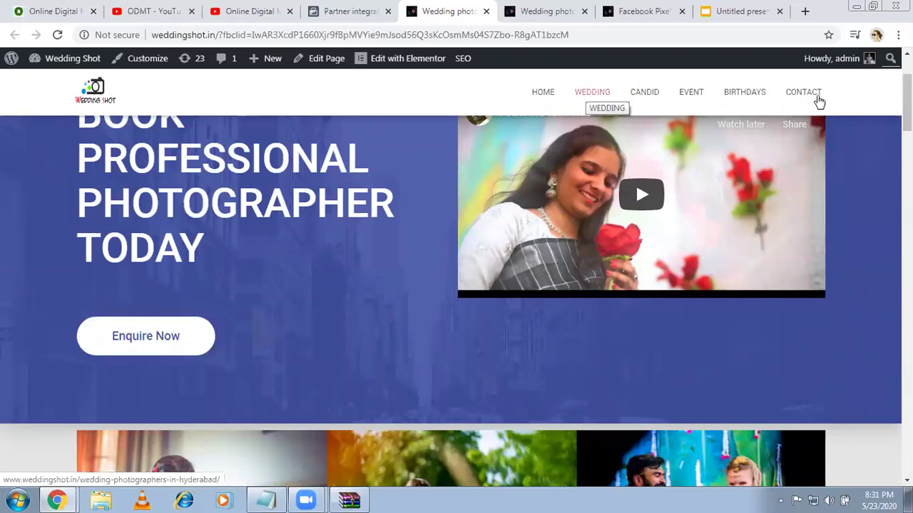
pyautogui.scroll(-4, 456, 300)
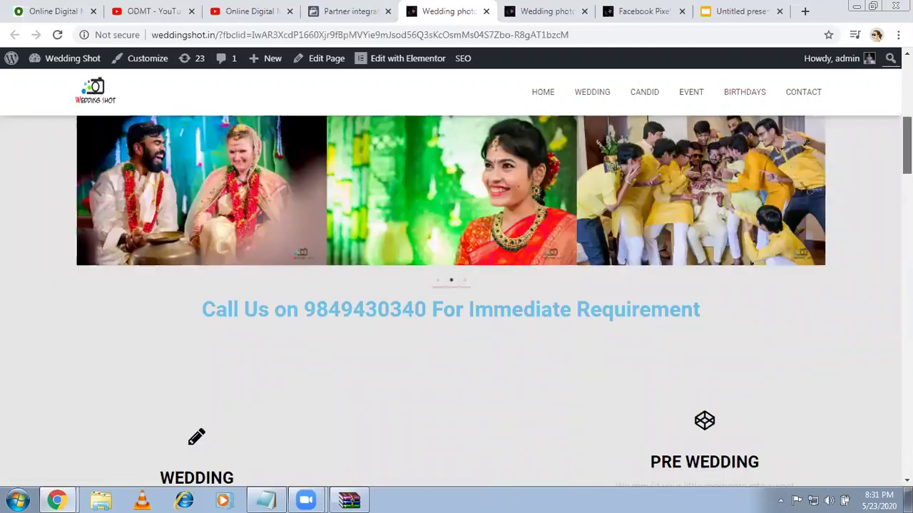
pyautogui.scroll(-5, 456, 299)
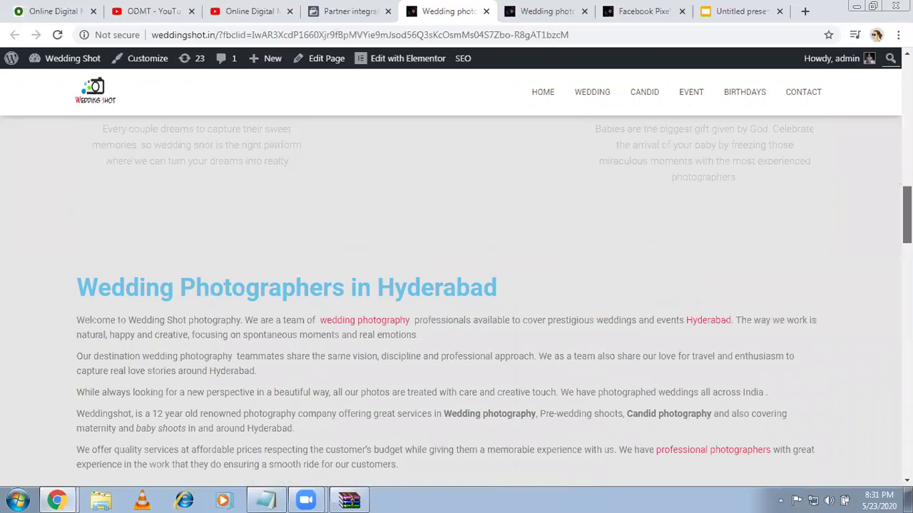
pyautogui.scroll(-5, 456, 300)
pyautogui.scroll(-10, 456, 300)
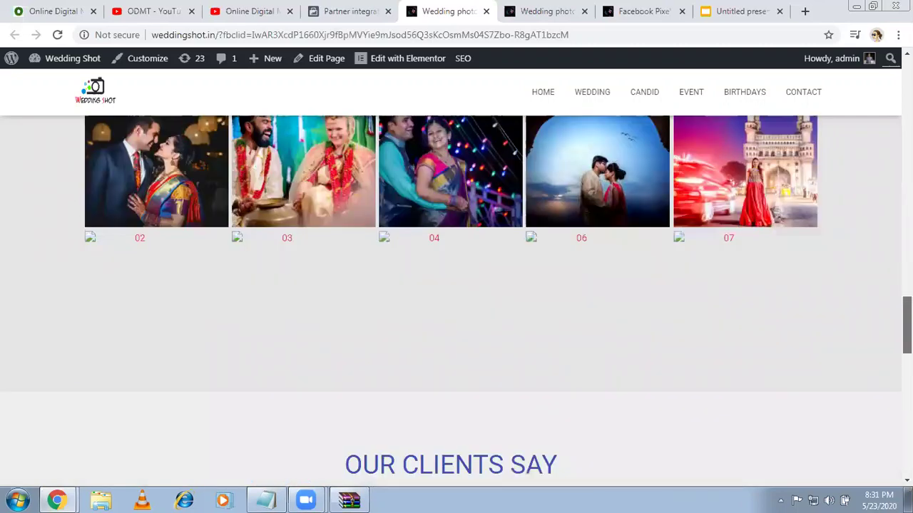
pyautogui.scroll(-3, 631, 362)
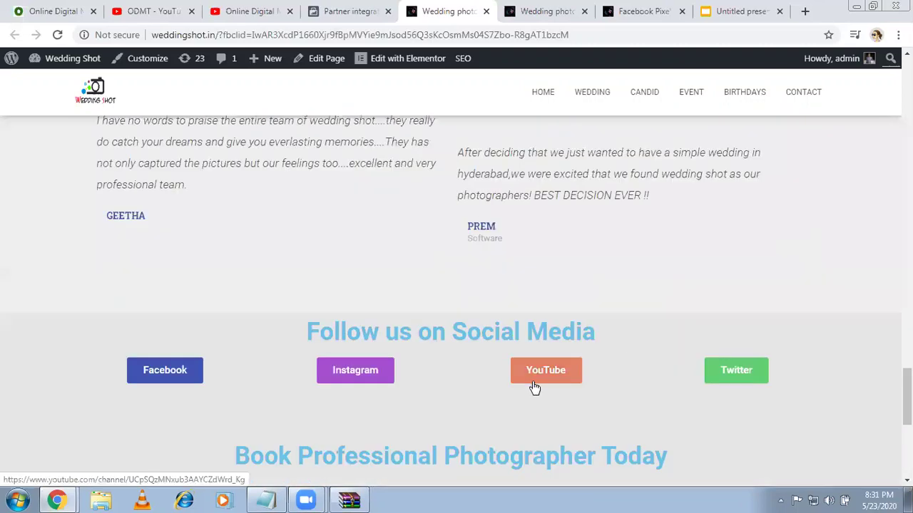
pyautogui.click(357, 9)
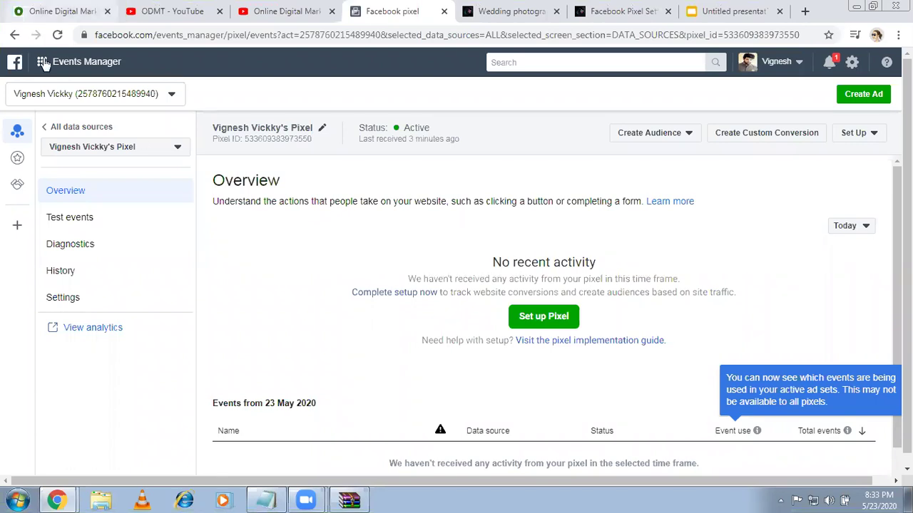
# - Open Set Up > Install Pixel from the pixel Overview, then close the installation choices dialog
pyautogui.click(874, 140)
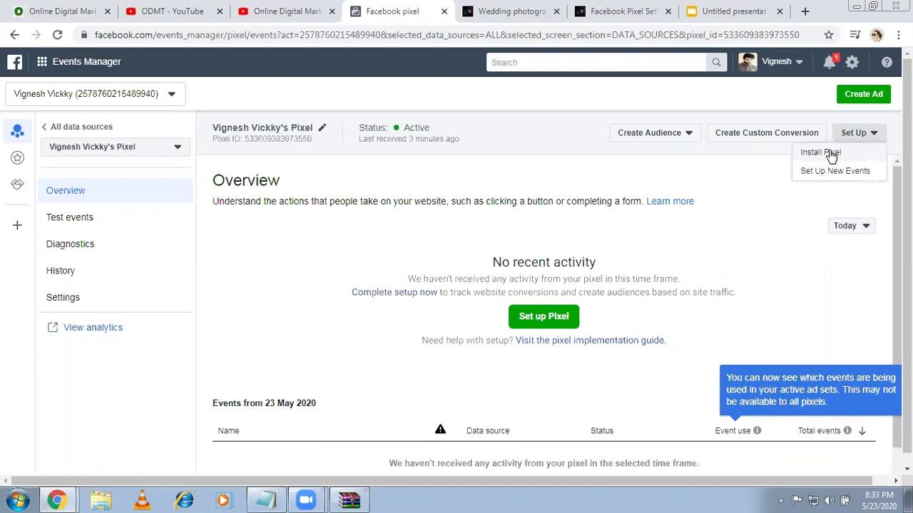
pyautogui.click(820, 153)
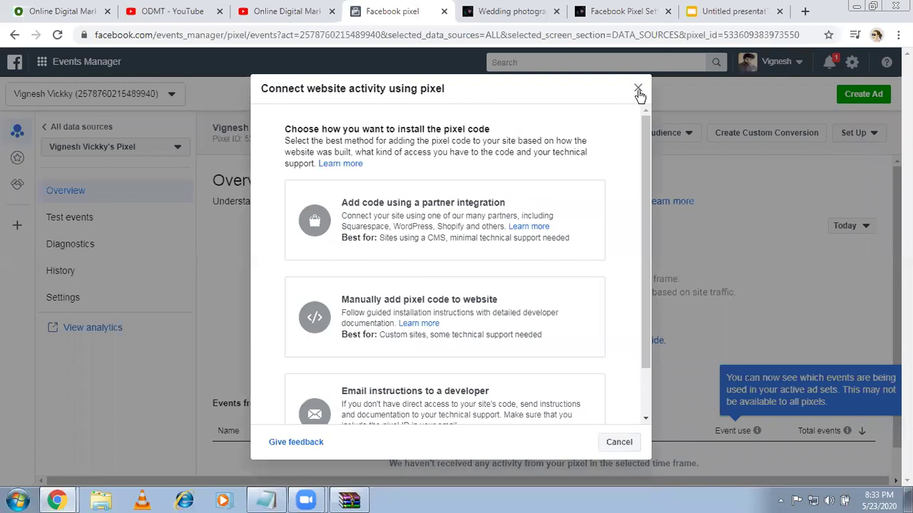
pyautogui.click(879, 138)
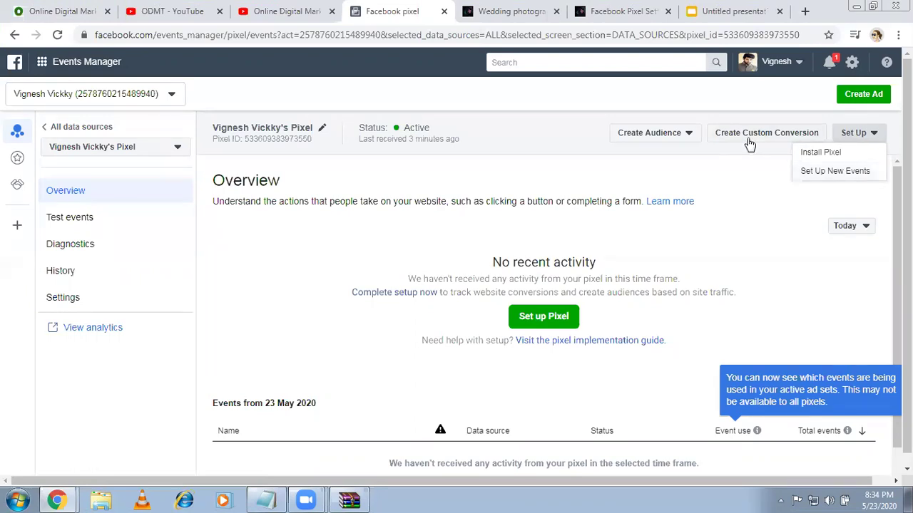
pyautogui.click(507, 11)
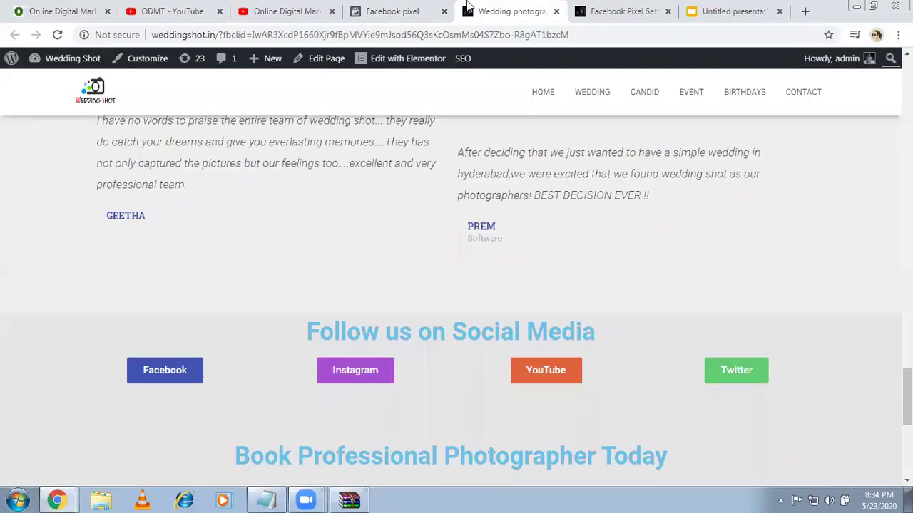
pyautogui.click(417, 5)
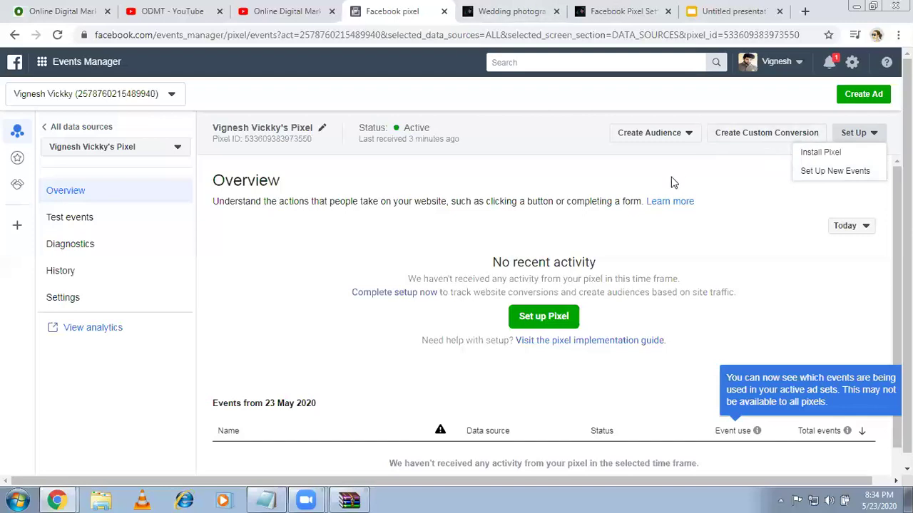
pyautogui.click(686, 138)
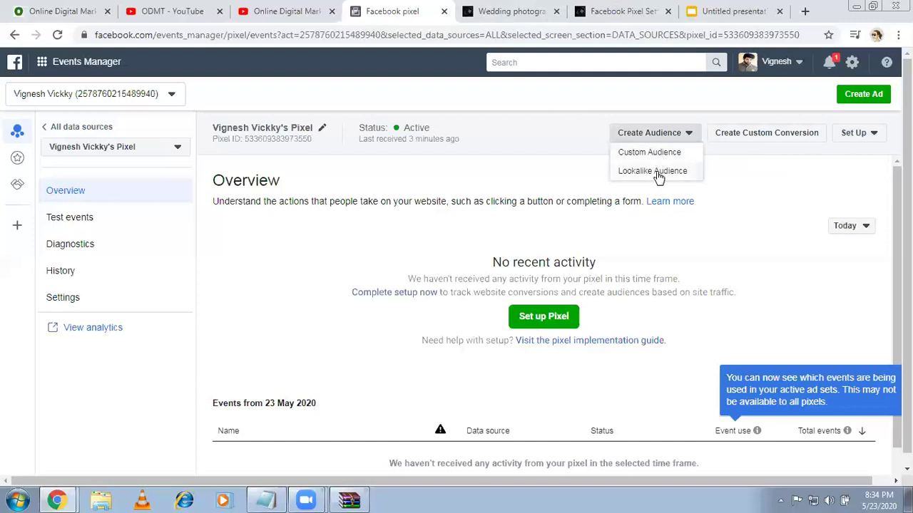
pyautogui.click(871, 138)
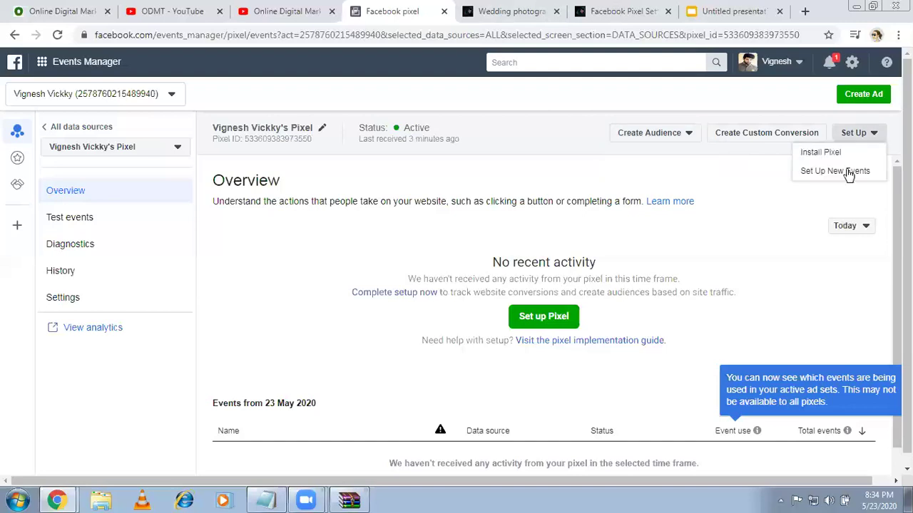
pyautogui.click(537, 123)
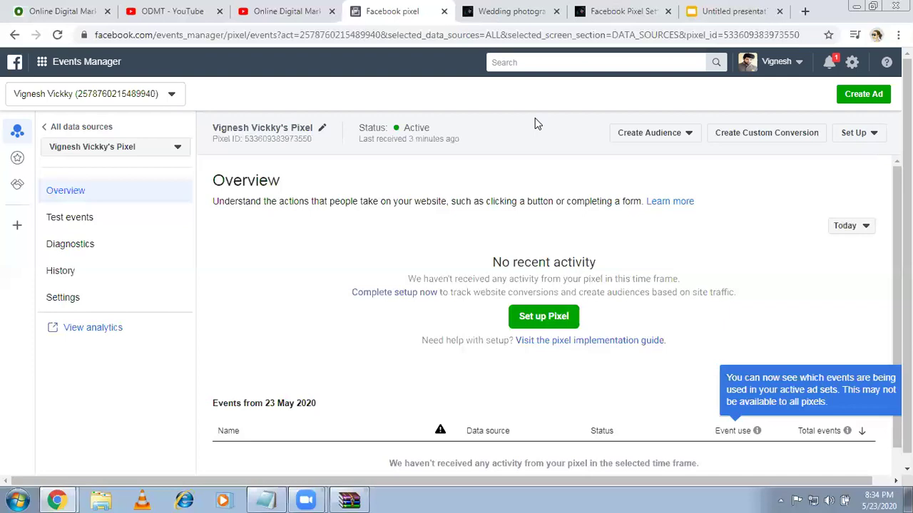
pyautogui.click(685, 136)
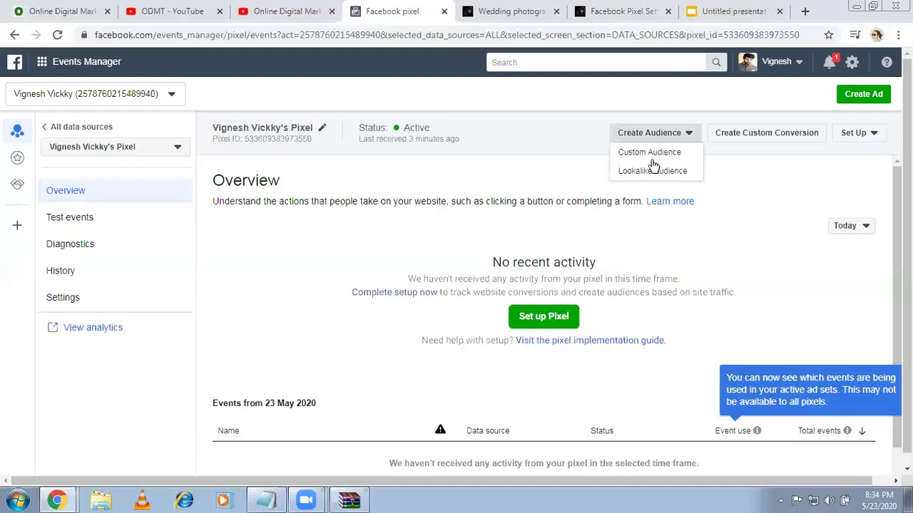
pyautogui.click(549, 137)
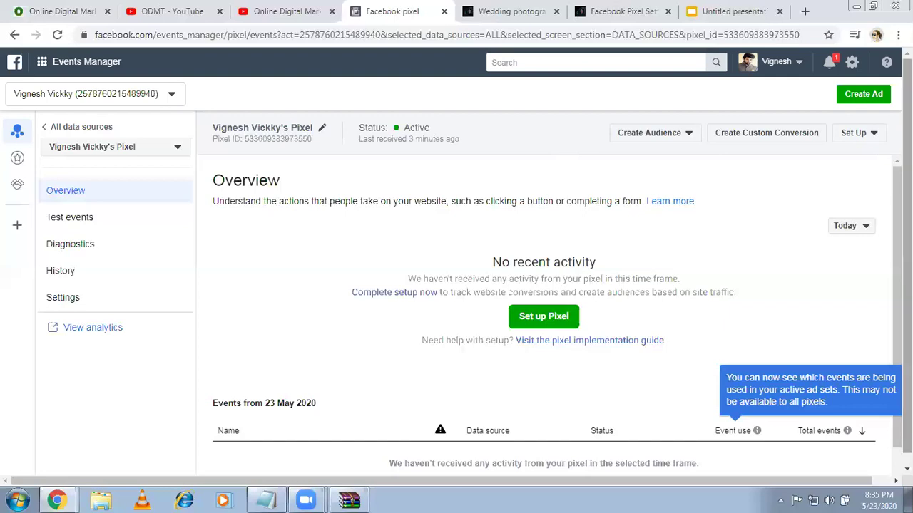
pyautogui.scroll(-1, 623, 214)
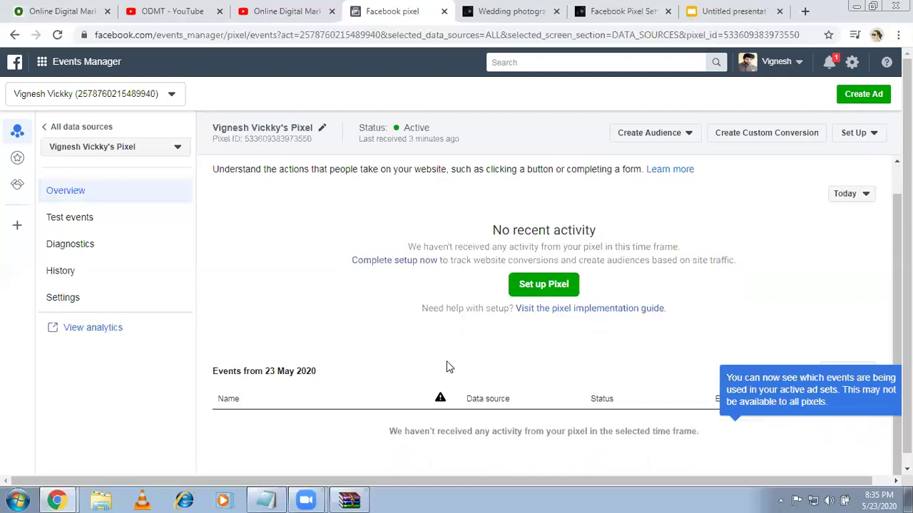
pyautogui.hotkey('alt', 'Tab')
pyautogui.click(59, 500)
# - Switch to the incognito window's pixel with events and open the Lead event's details
pyautogui.moveTo(66, 499)
pyautogui.click(101, 452)
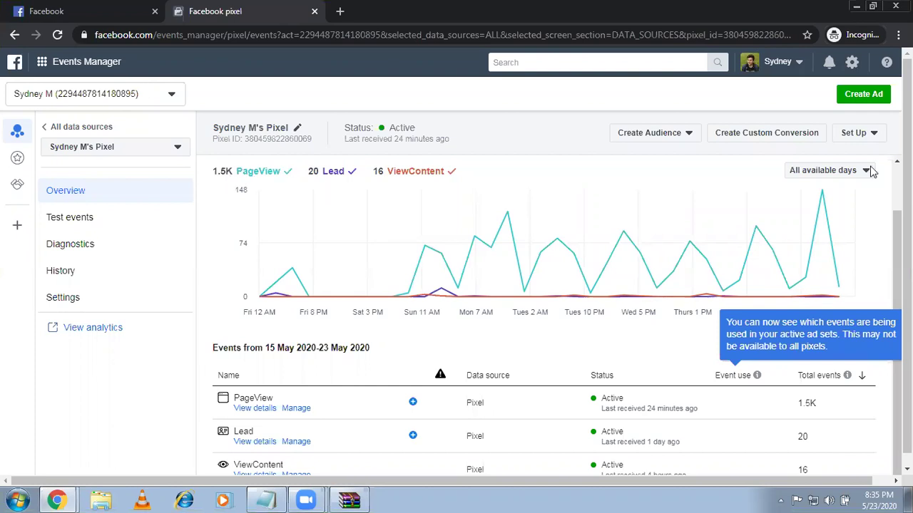
pyautogui.scroll(1, 897, 320)
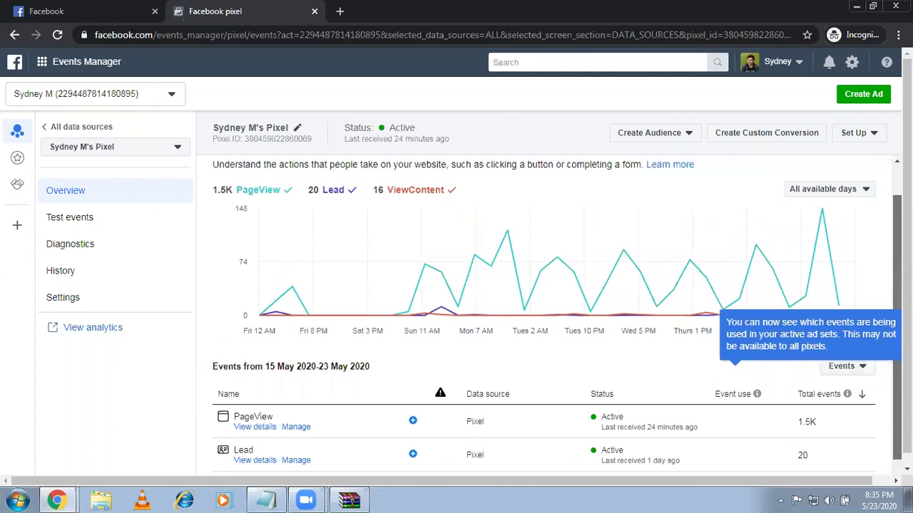
pyautogui.scroll(-1, 897, 321)
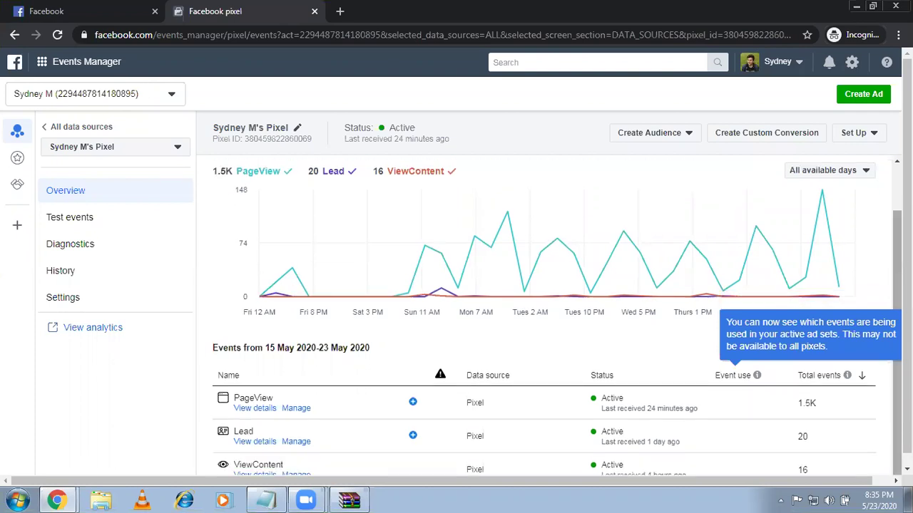
pyautogui.click(256, 447)
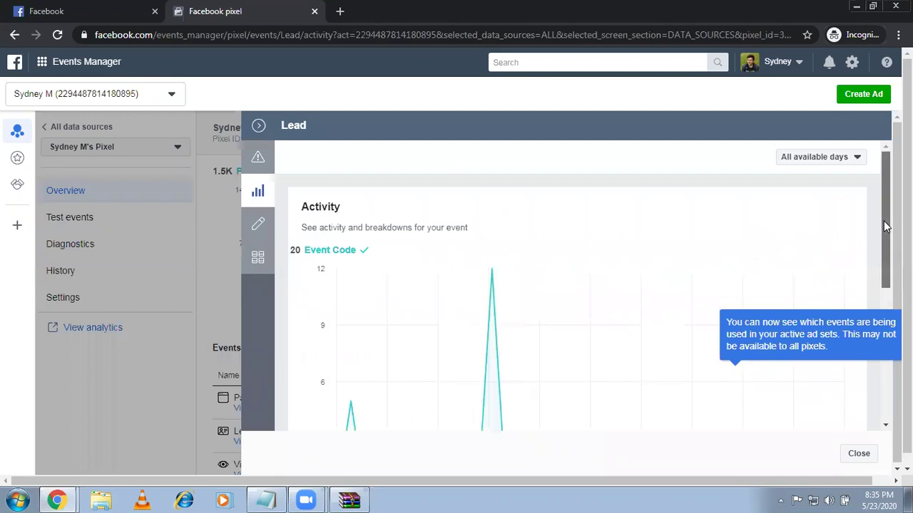
# - Scroll the Lead panel down to Breakdowns and set the breakdown type to URLs
pyautogui.scroll(-2, 882, 300)
pyautogui.scroll(-3, 881, 367)
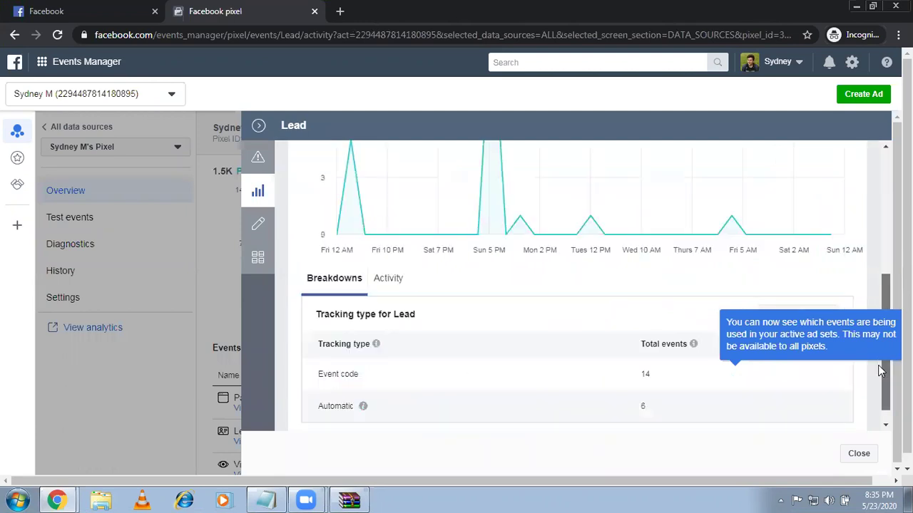
pyautogui.scroll(-1, 881, 371)
pyautogui.click(826, 296)
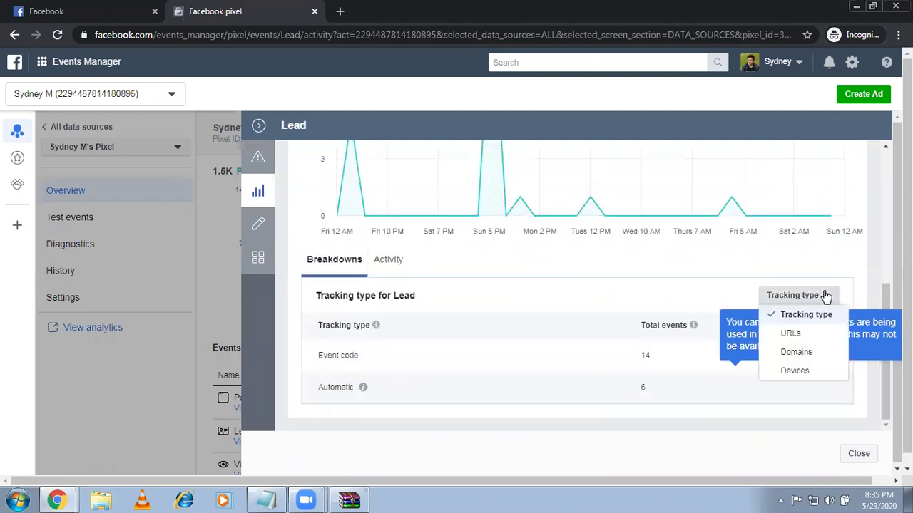
pyautogui.click(790, 333)
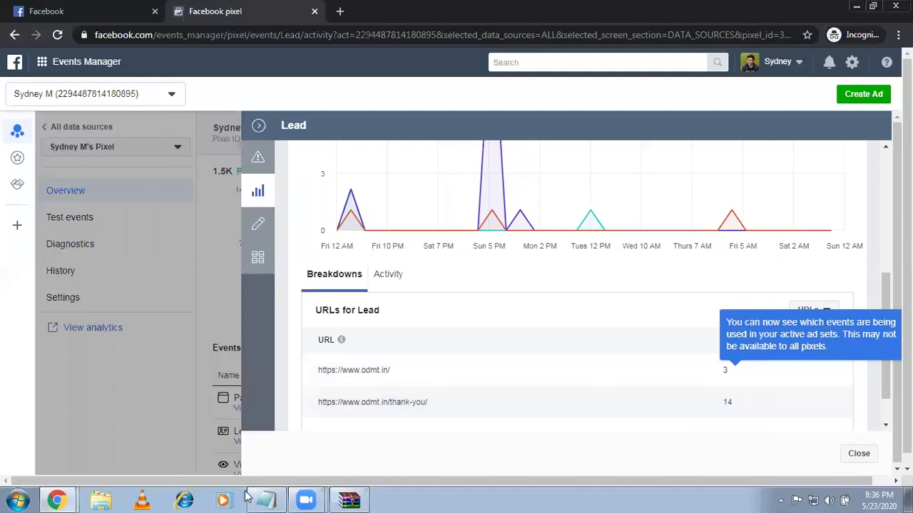
pyautogui.moveTo(265, 497)
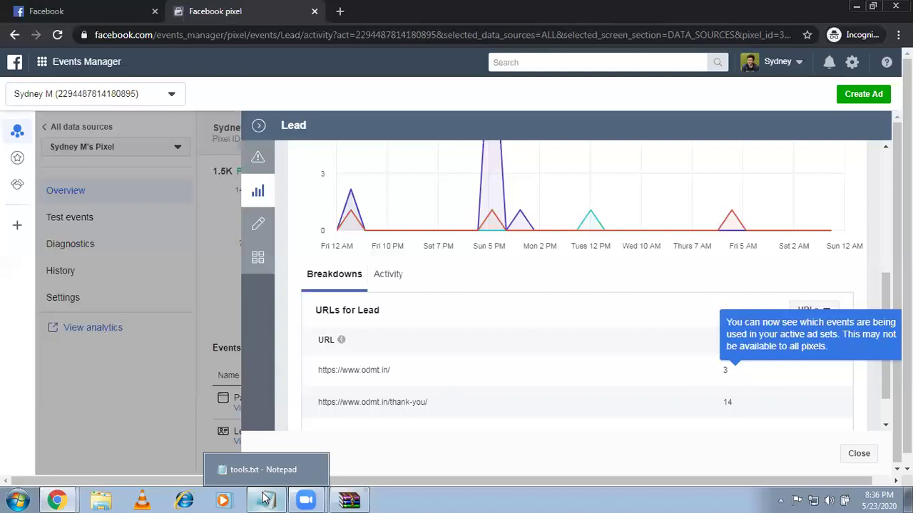
# - Switch to the main Chrome window's Online Digital Marketing YouTube tab
pyautogui.moveTo(58, 499)
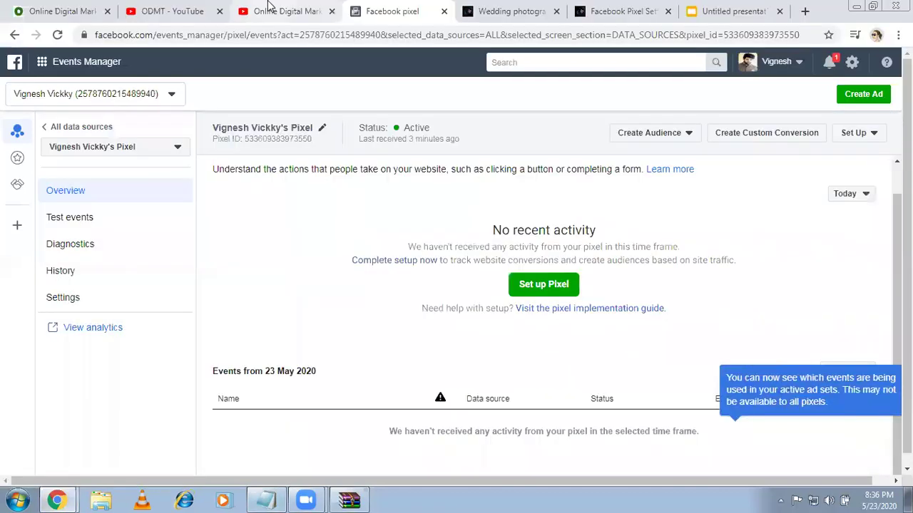
pyautogui.click(269, 6)
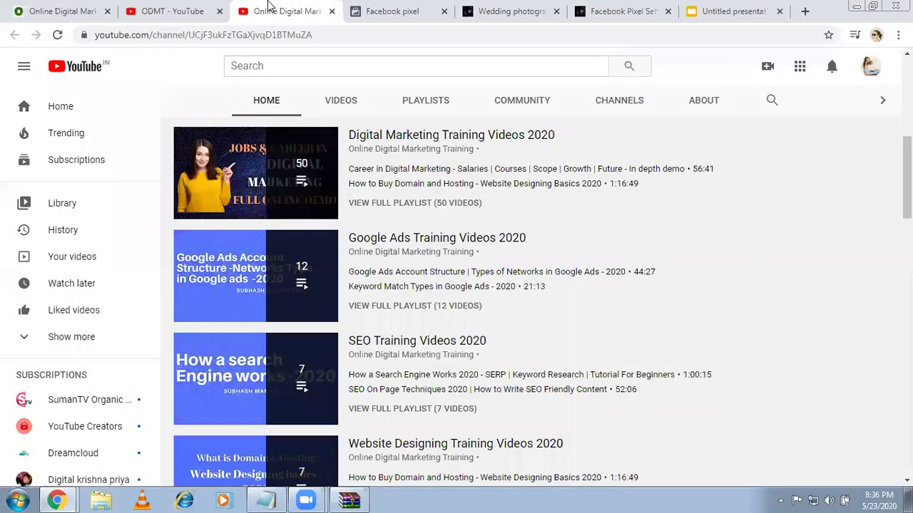